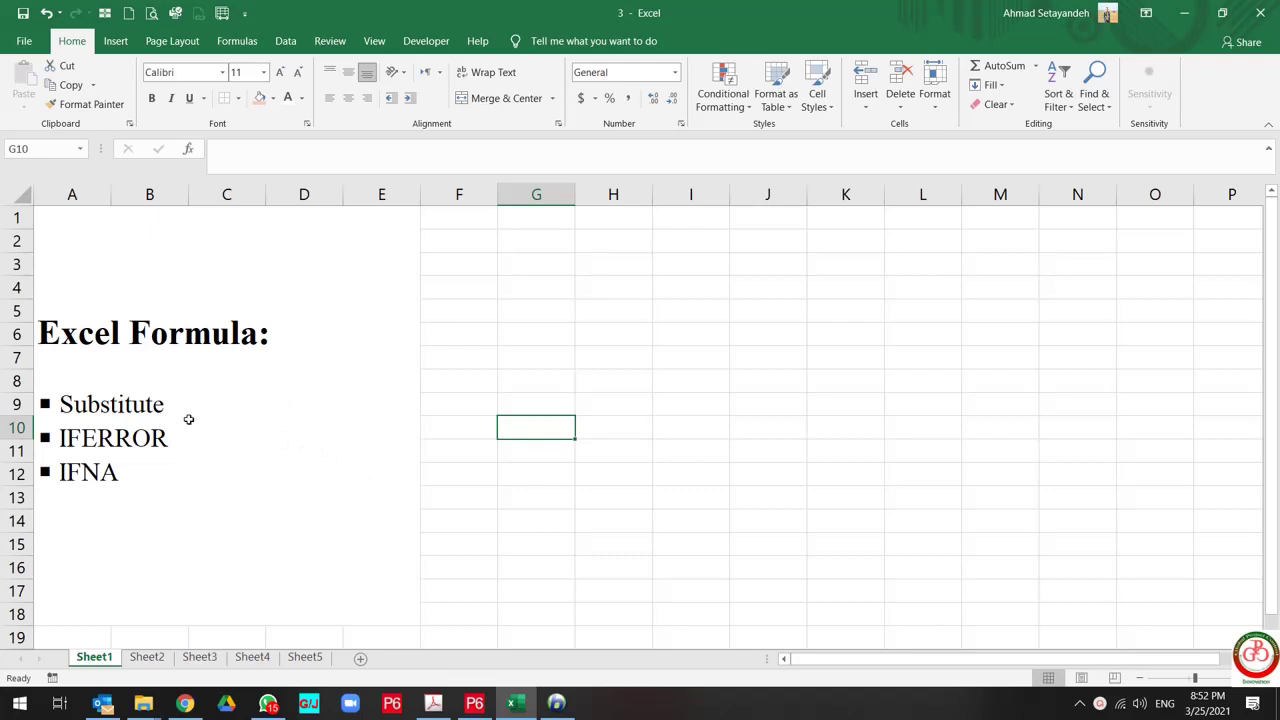
Step: Highlight the Substitute, IFERROR and IFNA entries one by one in Sheet1's formula list, and select row 9
{"action": "double_click", "coordinate": [131, 476]}
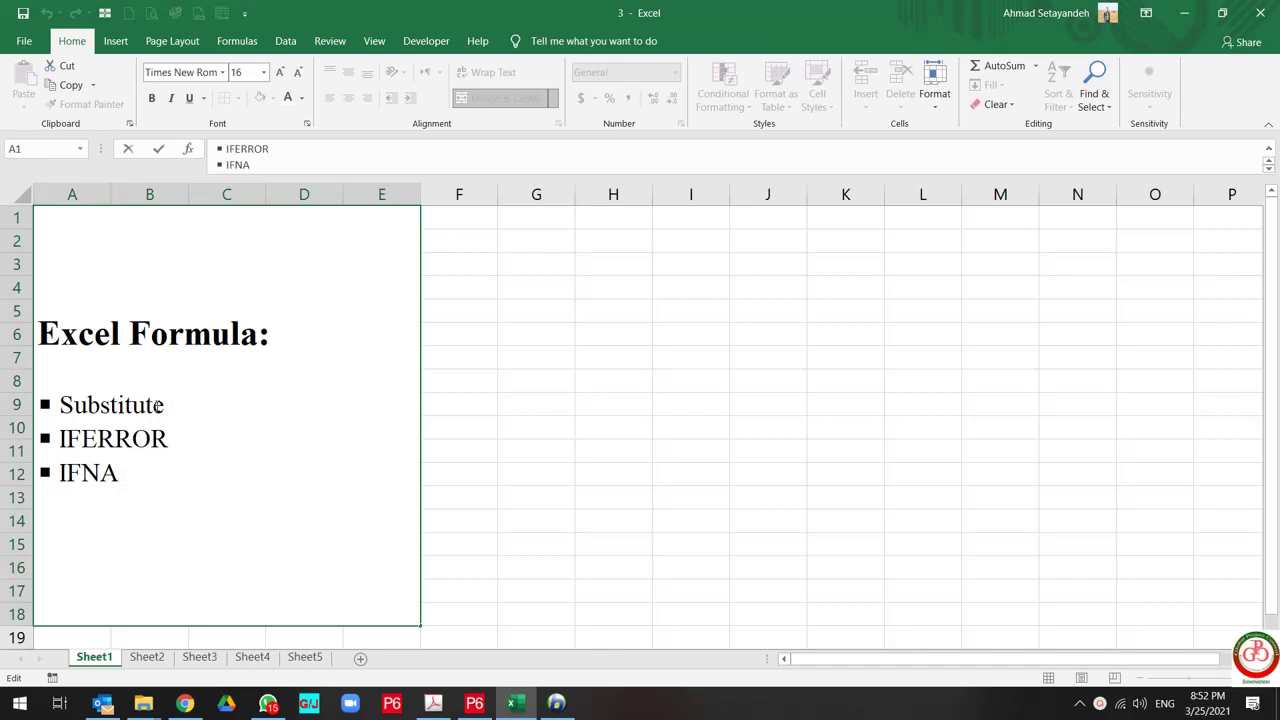
{"action": "left_click_drag", "start_coordinate": [162, 404], "coordinate": [36, 404]}
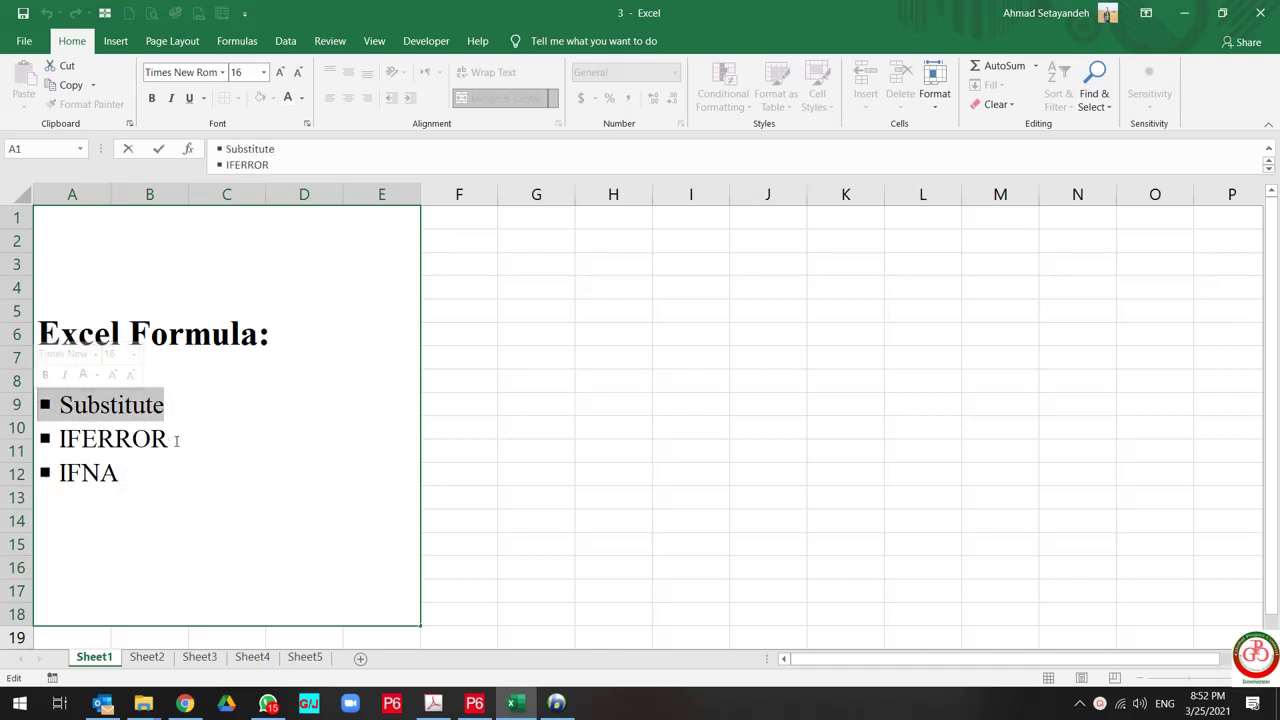
{"action": "left_click_drag", "start_coordinate": [176, 440], "coordinate": [36, 440]}
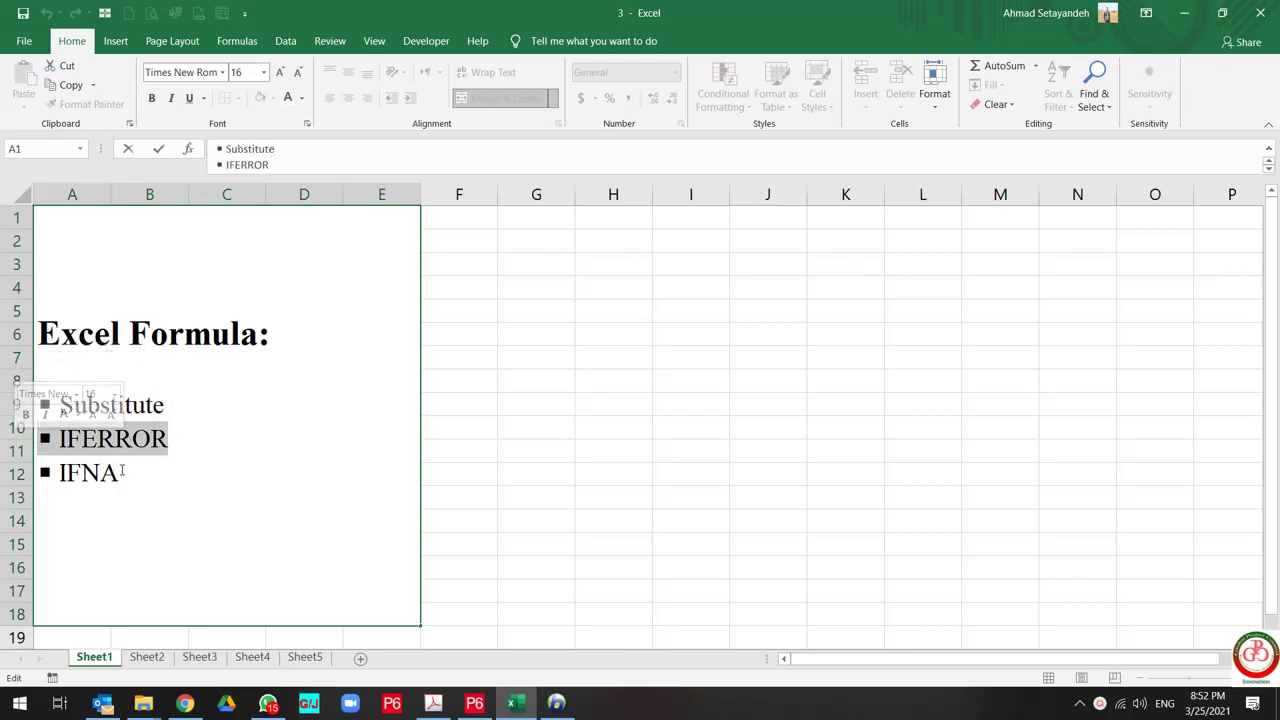
{"action": "left_click_drag", "start_coordinate": [122, 471], "coordinate": [36, 472]}
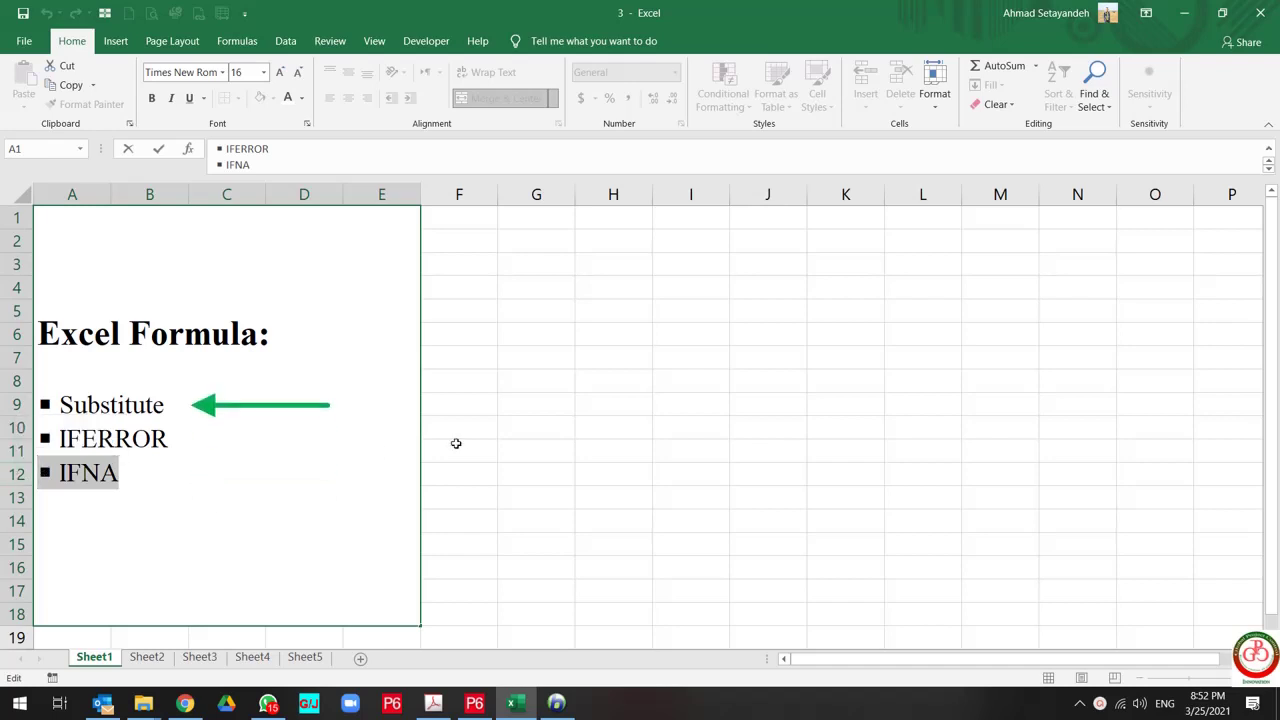
{"action": "left_click", "coordinate": [456, 443]}
{"action": "left_click", "coordinate": [12, 404]}
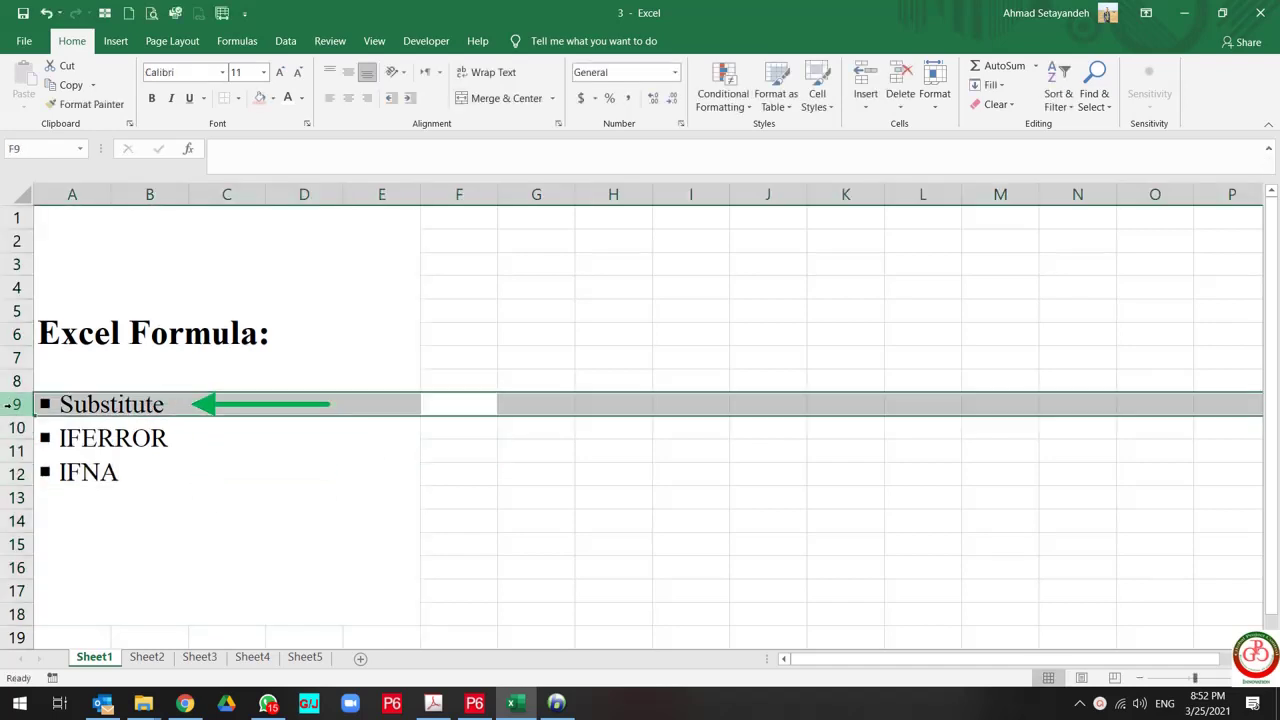
Step: On Sheet5, enter =SUBSTITUTE(A2,"E","CC") in cell C2
{"action": "left_click", "coordinate": [305, 657]}
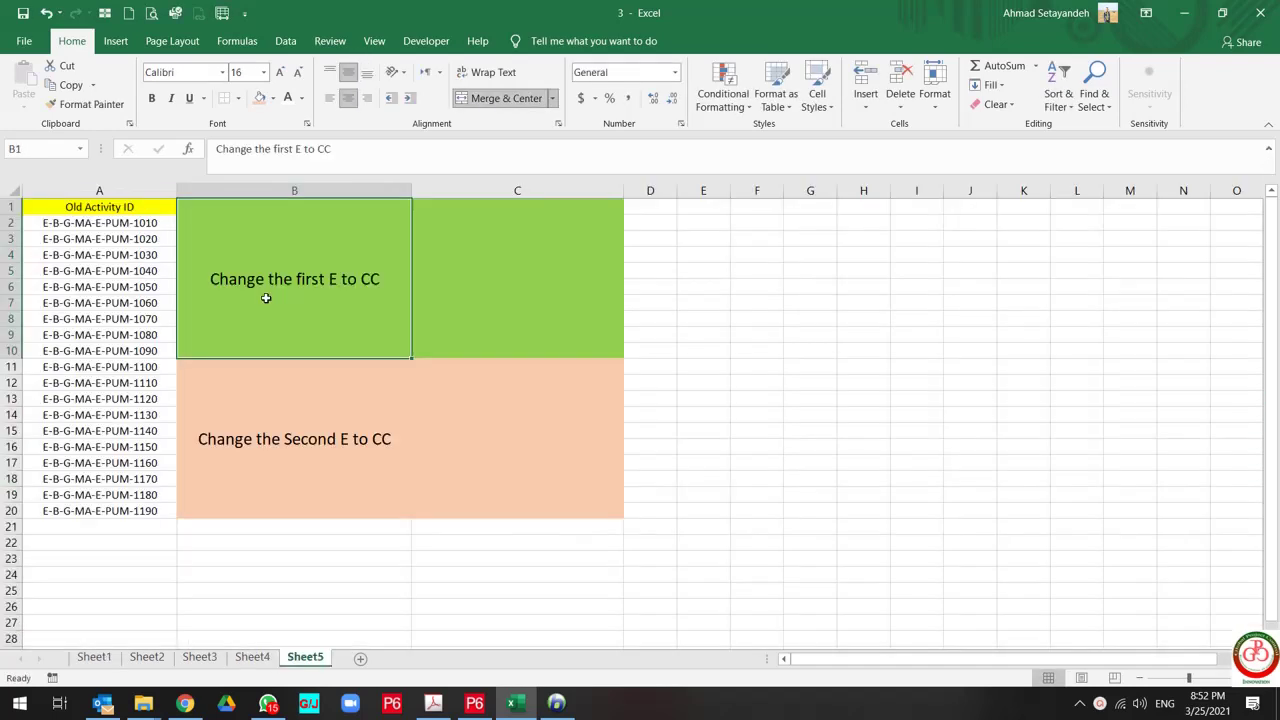
{"action": "left_click", "coordinate": [464, 225]}
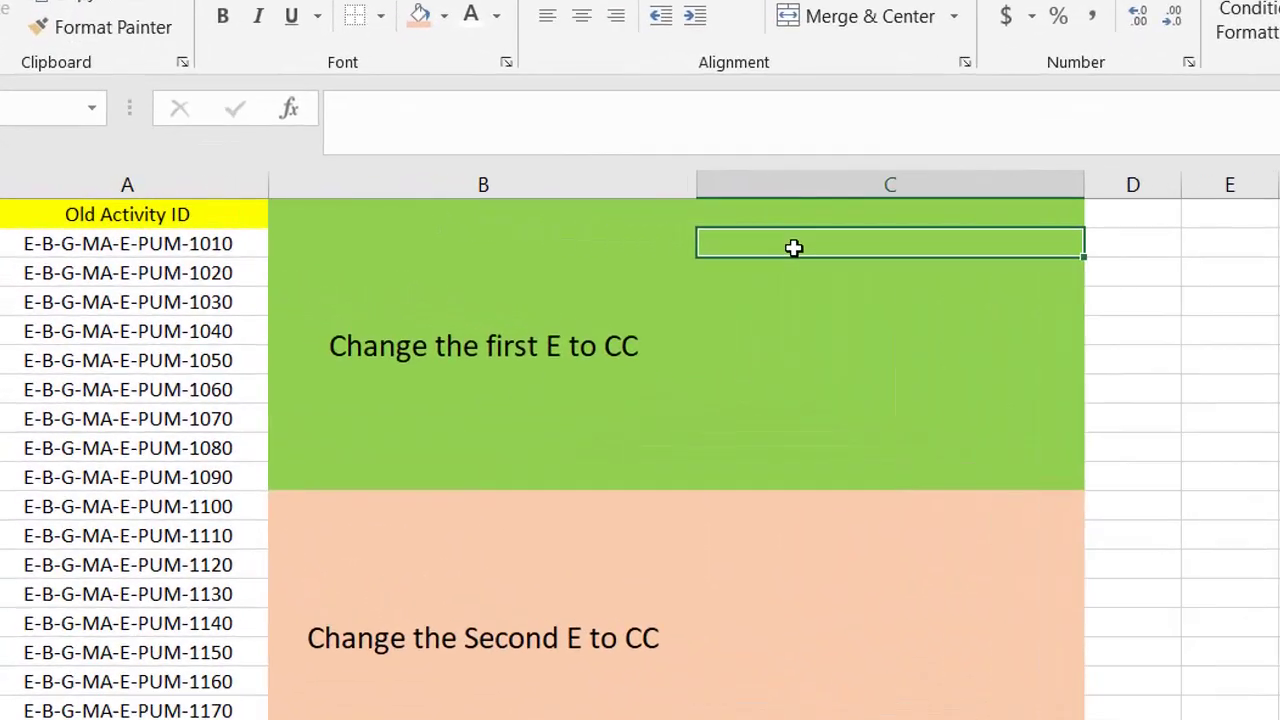
{"action": "type", "text": "="}
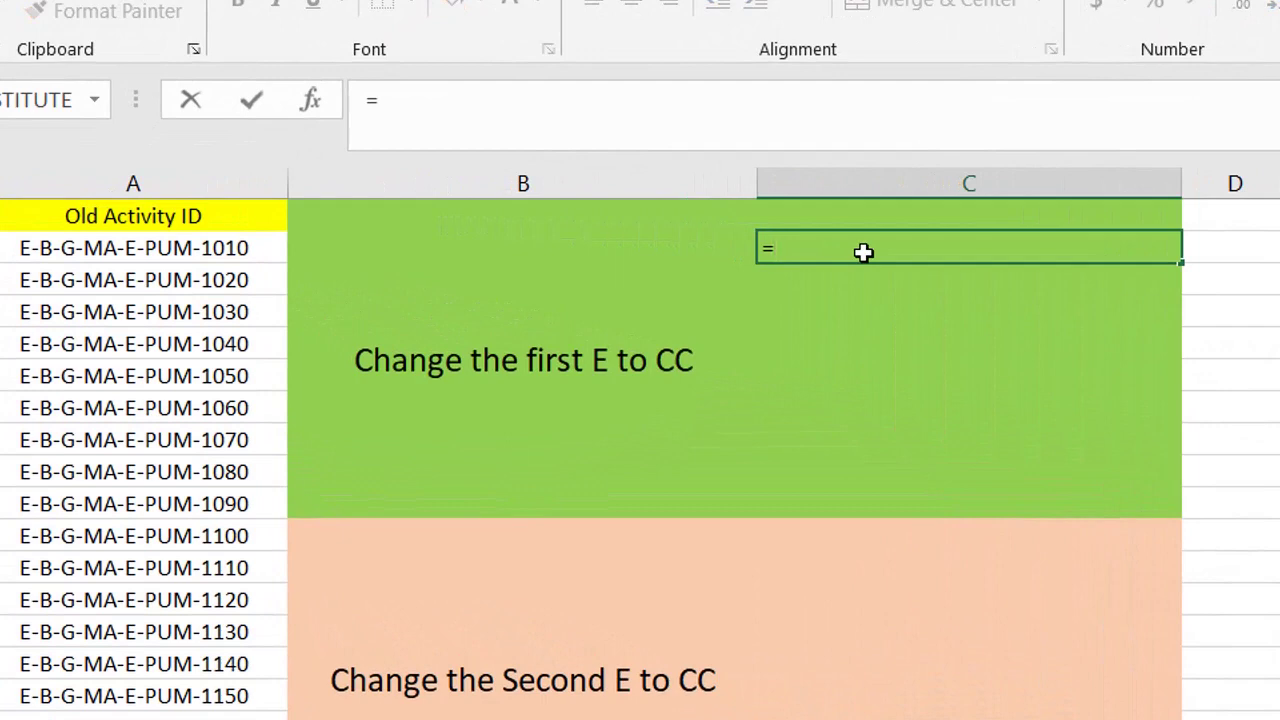
{"action": "type", "text": "sub"}
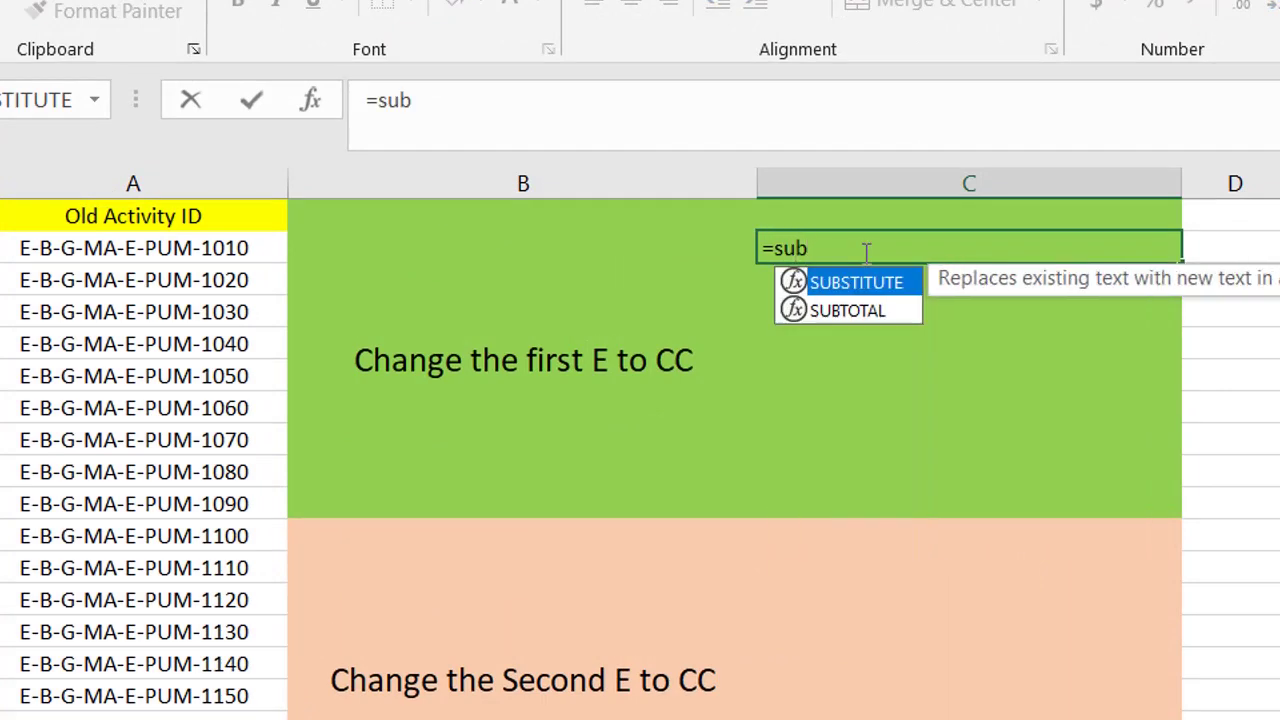
{"action": "double_click", "coordinate": [860, 282]}
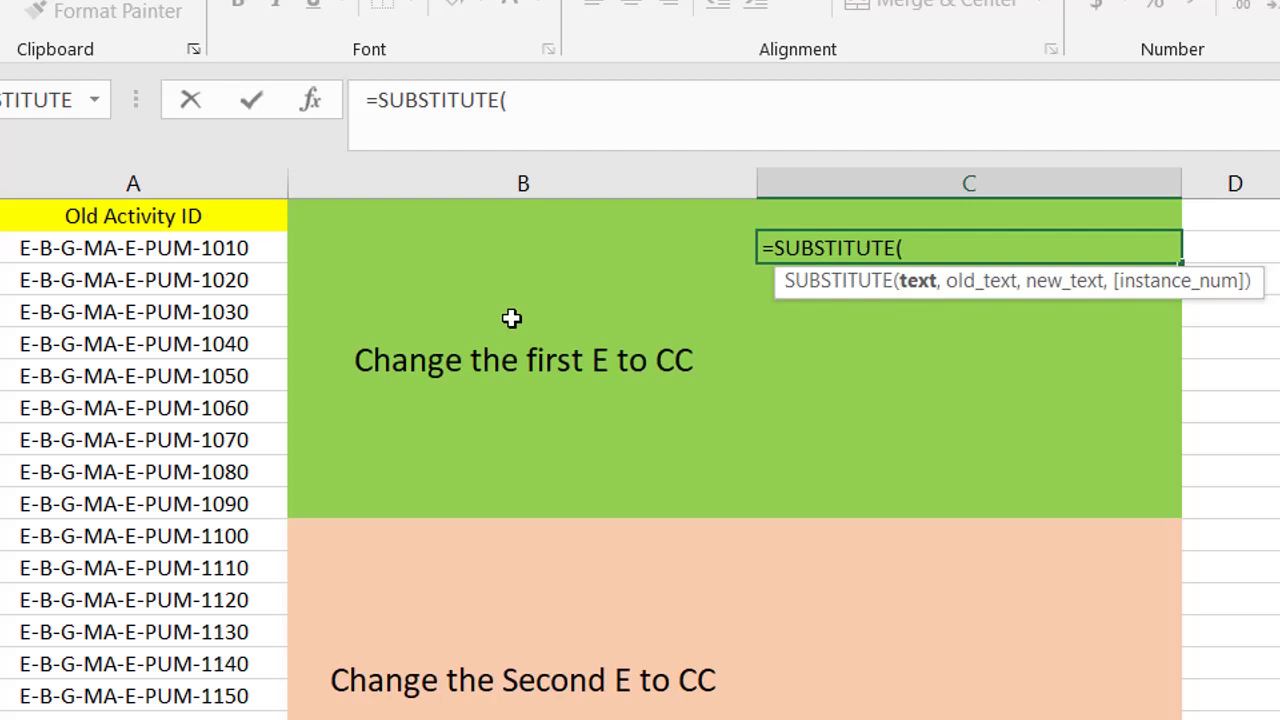
{"action": "left_click", "coordinate": [148, 250]}
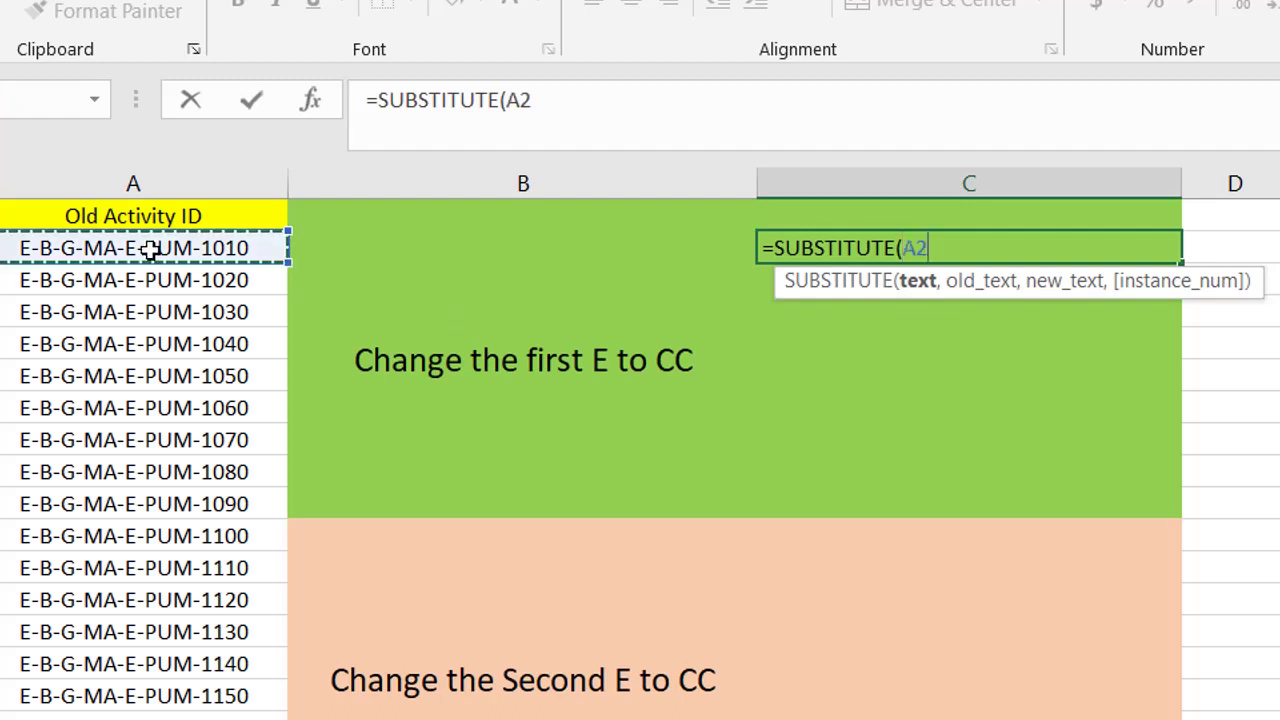
{"action": "type", "text": ","}
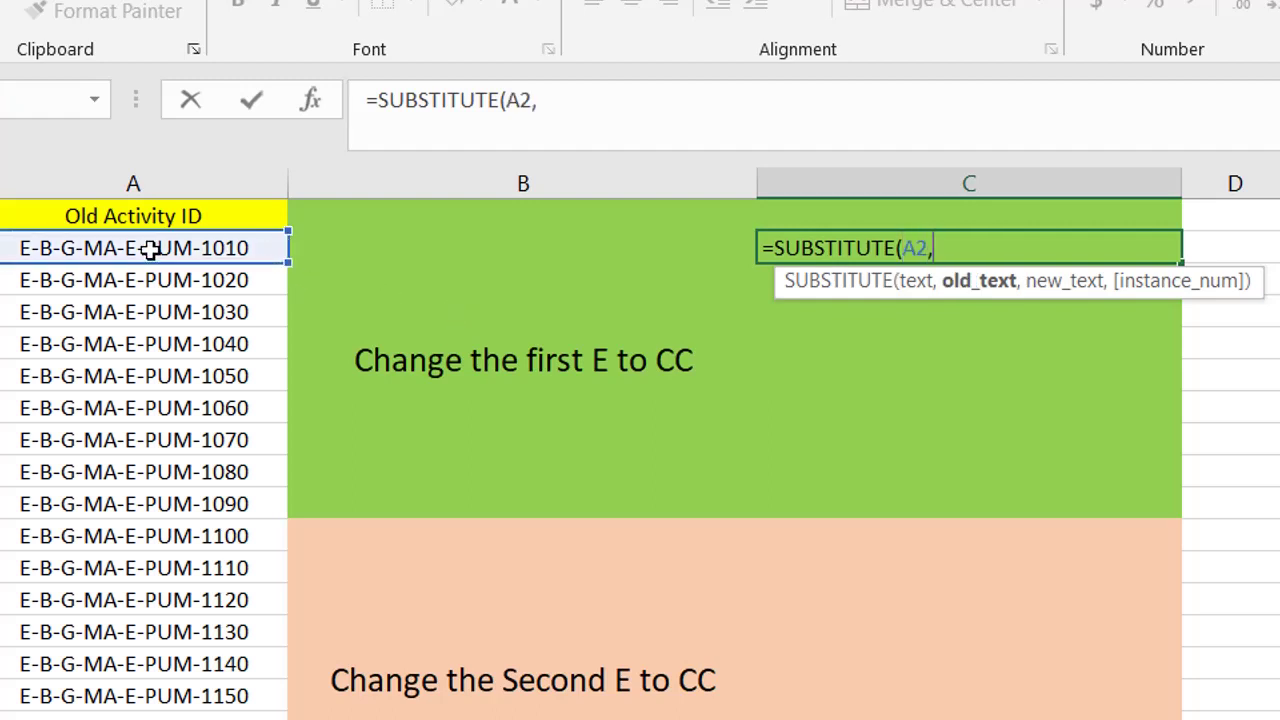
{"action": "type", "text": "\"E\","}
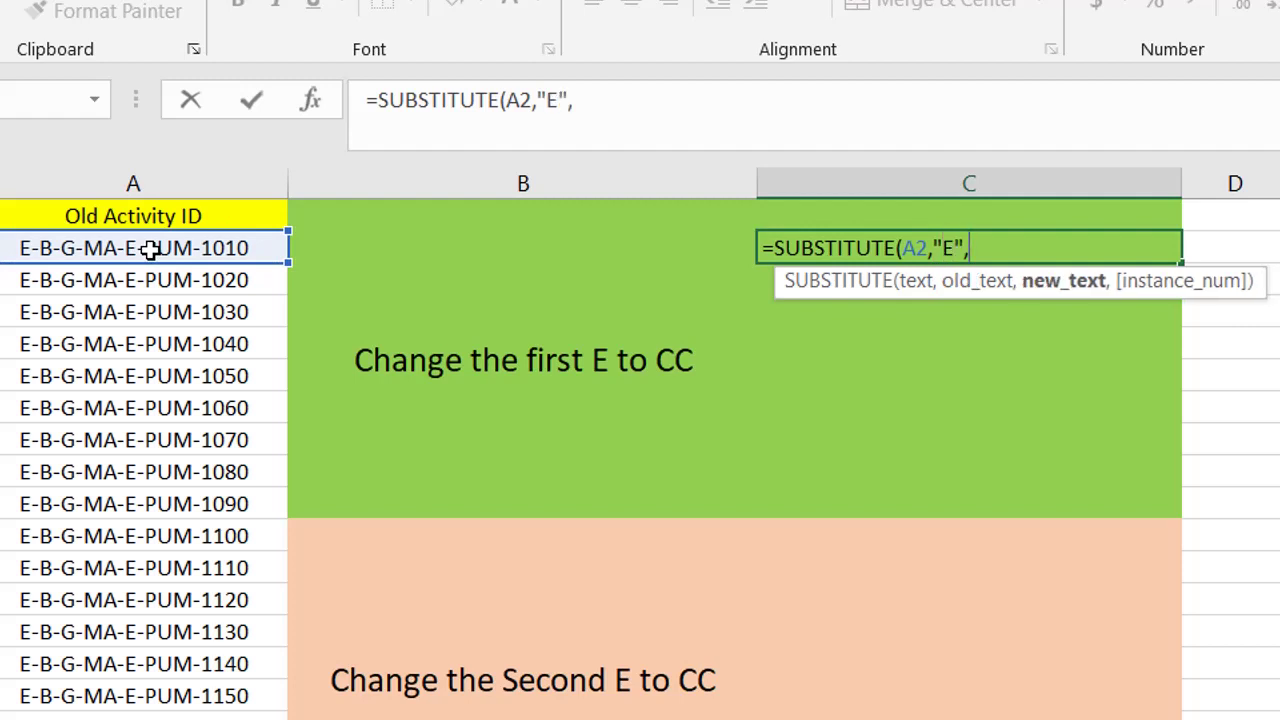
{"action": "type", "text": "\"CC"}
{"action": "key", "text": "BackSpace"}
{"action": "key", "text": "BackSpace"}
{"action": "type", "text": "\"CC\","}
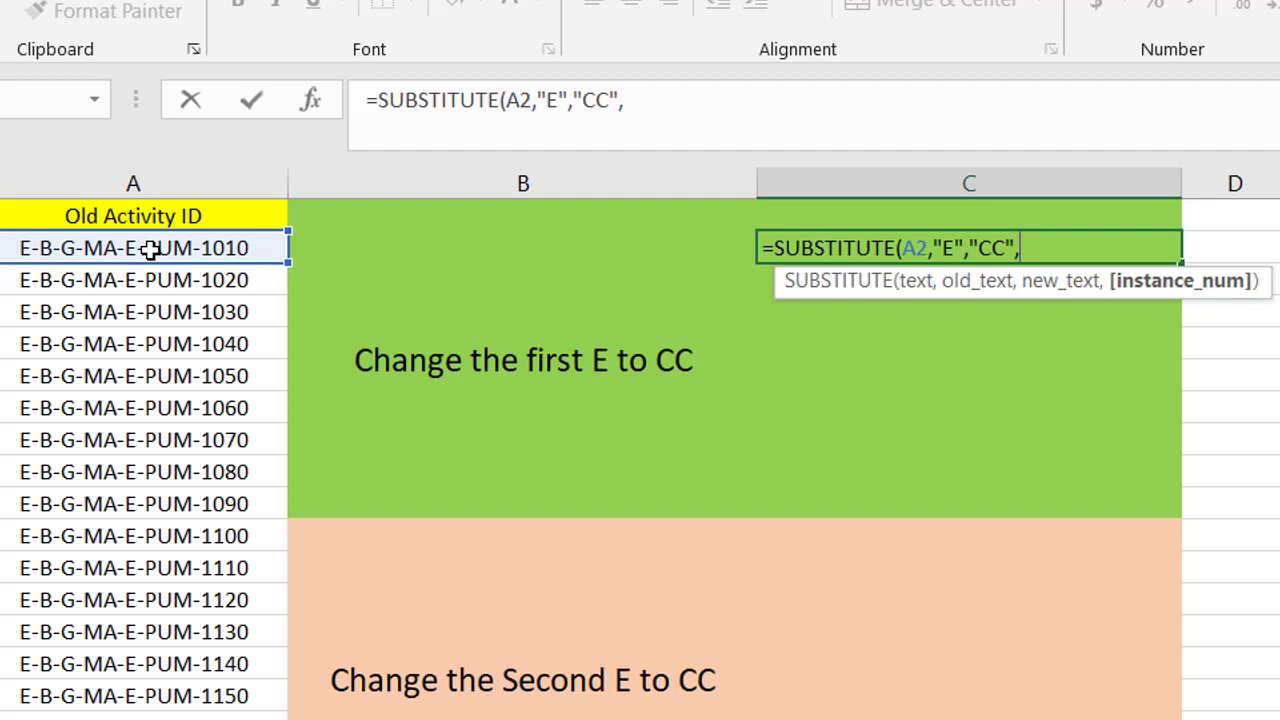
{"action": "key", "text": "BackSpace"}
{"action": "type", "text": ")"}
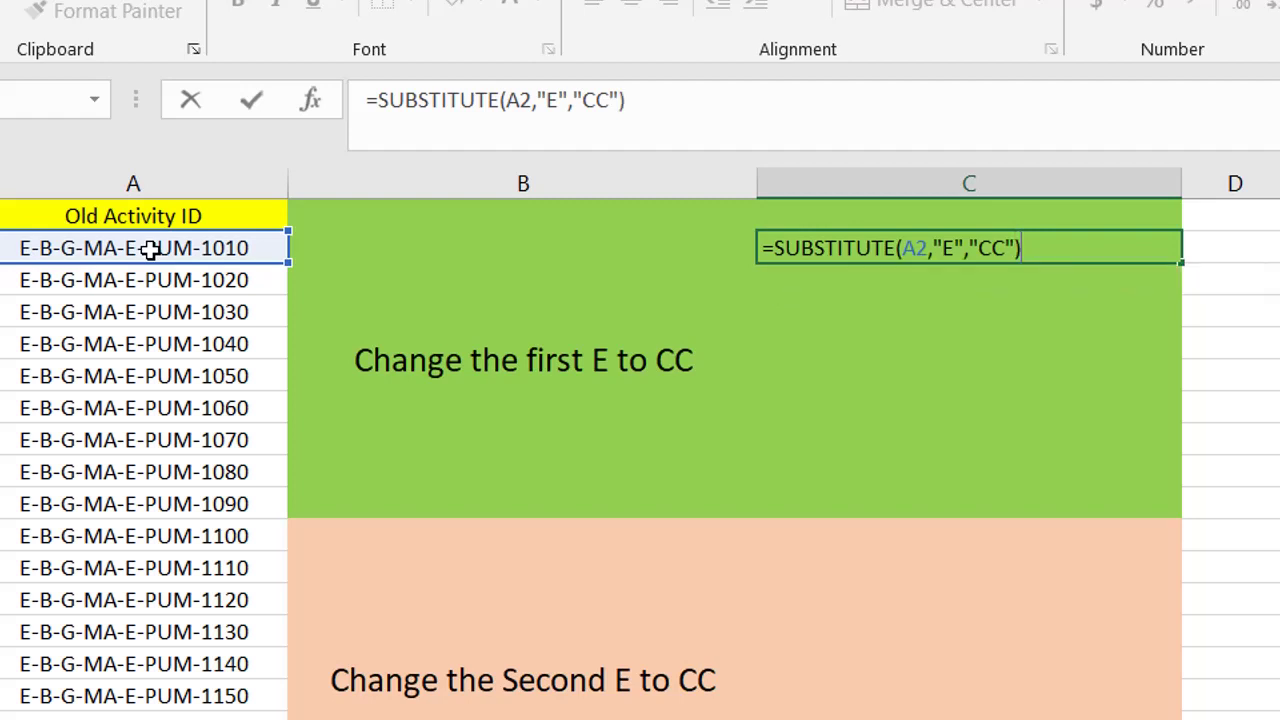
{"action": "key", "text": "Return"}
Step: Add 1 as the instance number to the SUBSTITUTE formula in C2 so only the first E is replaced
{"action": "key", "text": "Up"}
{"action": "left_click", "coordinate": [618, 100]}
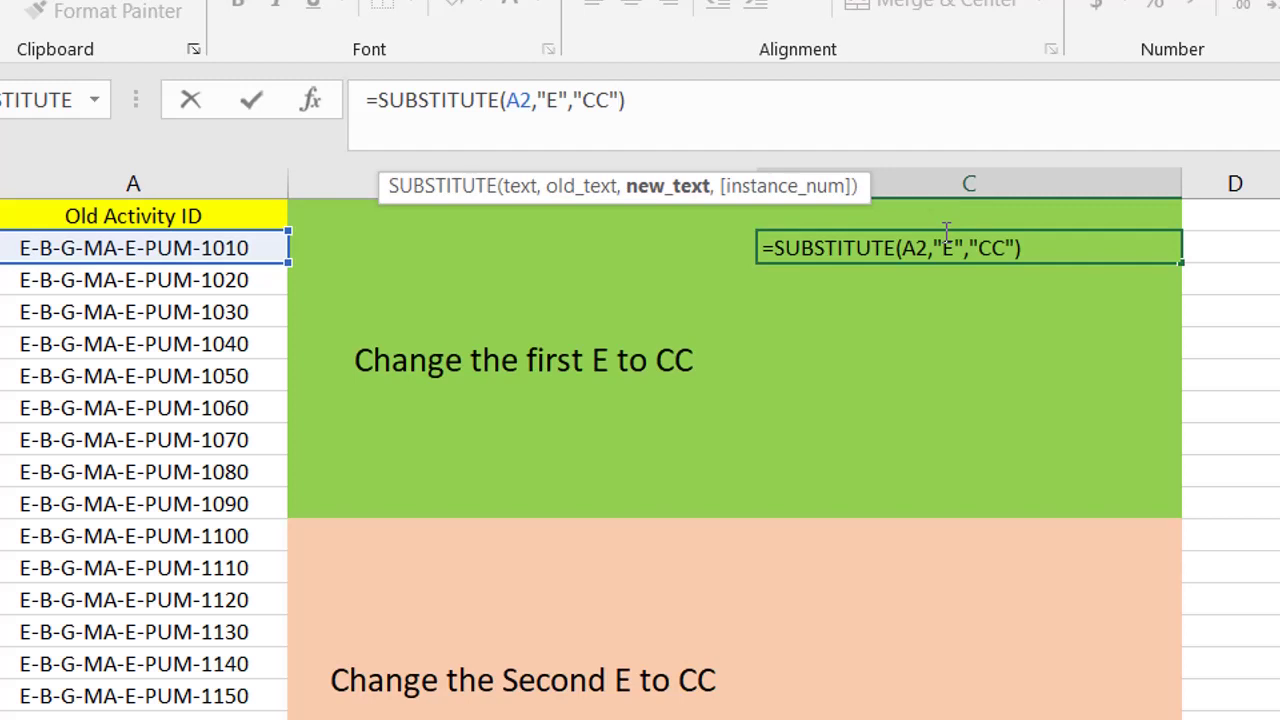
{"action": "type", "text": ",1"}
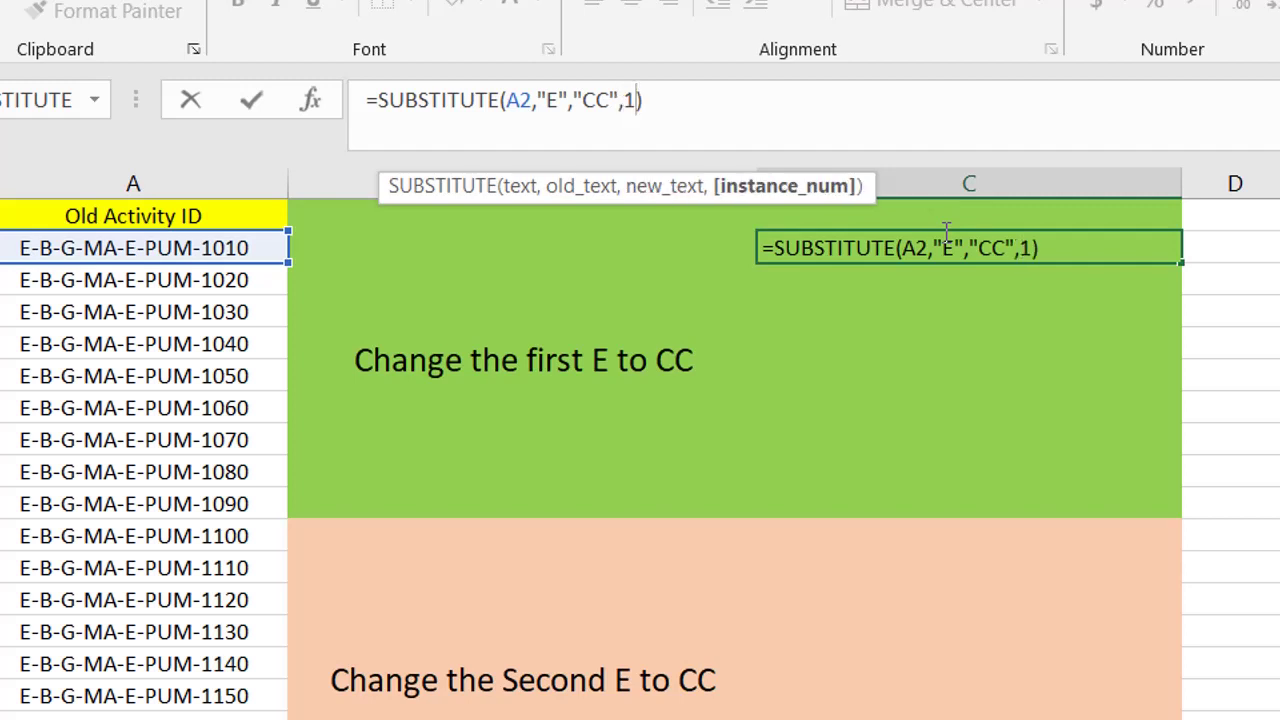
{"action": "key", "text": "Return"}
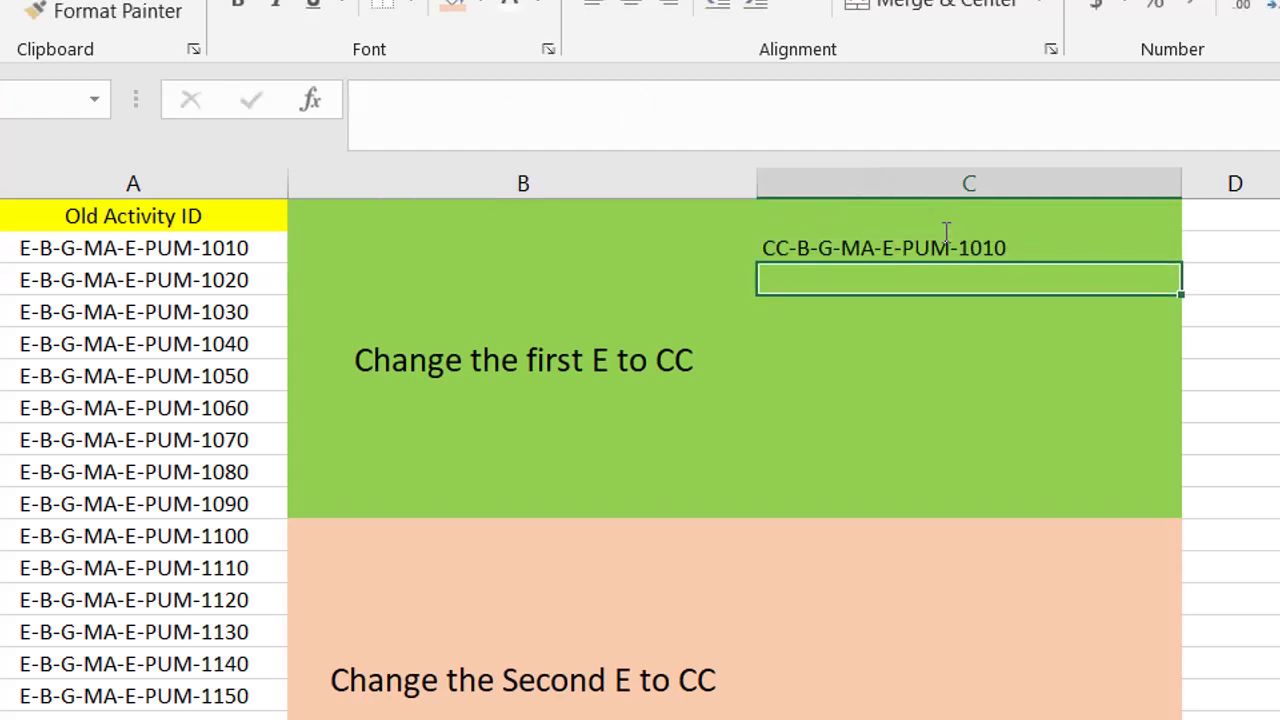
Step: Fill the C2 formula down through C8
{"action": "left_click", "coordinate": [934, 245]}
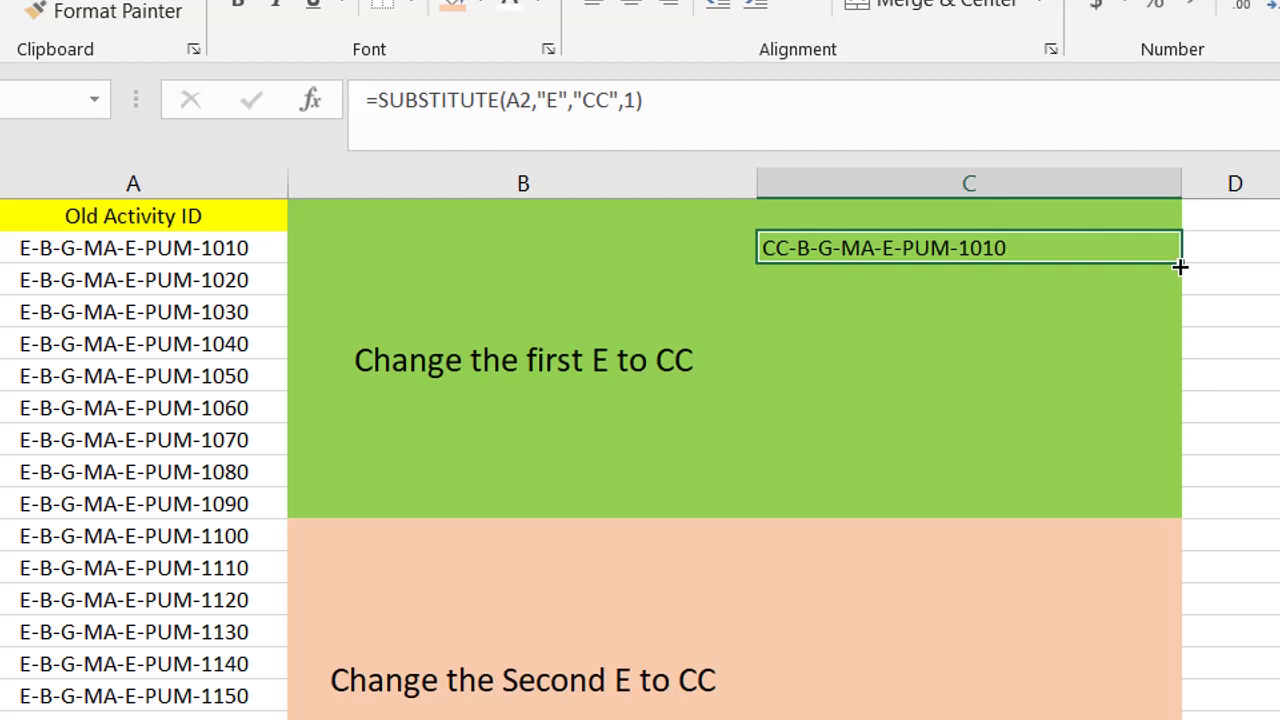
{"action": "left_click_drag", "start_coordinate": [1180, 266], "coordinate": [1143, 447]}
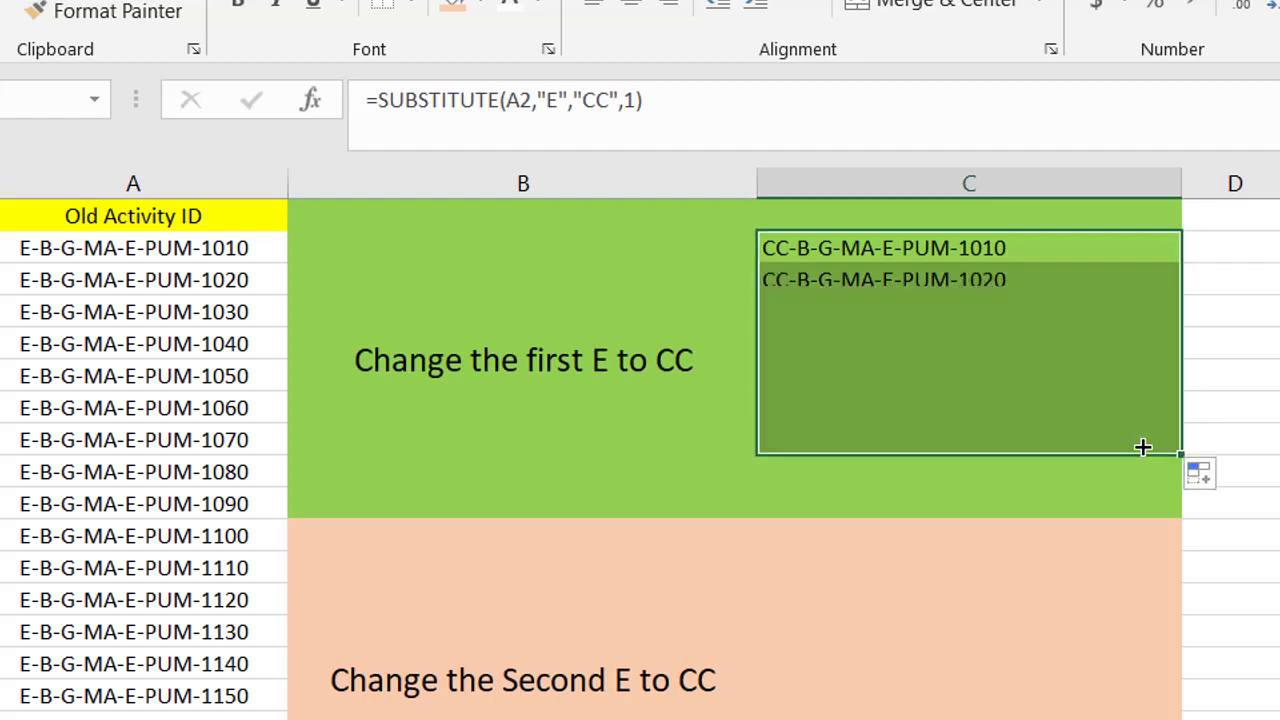
{"action": "left_click", "coordinate": [1060, 438]}
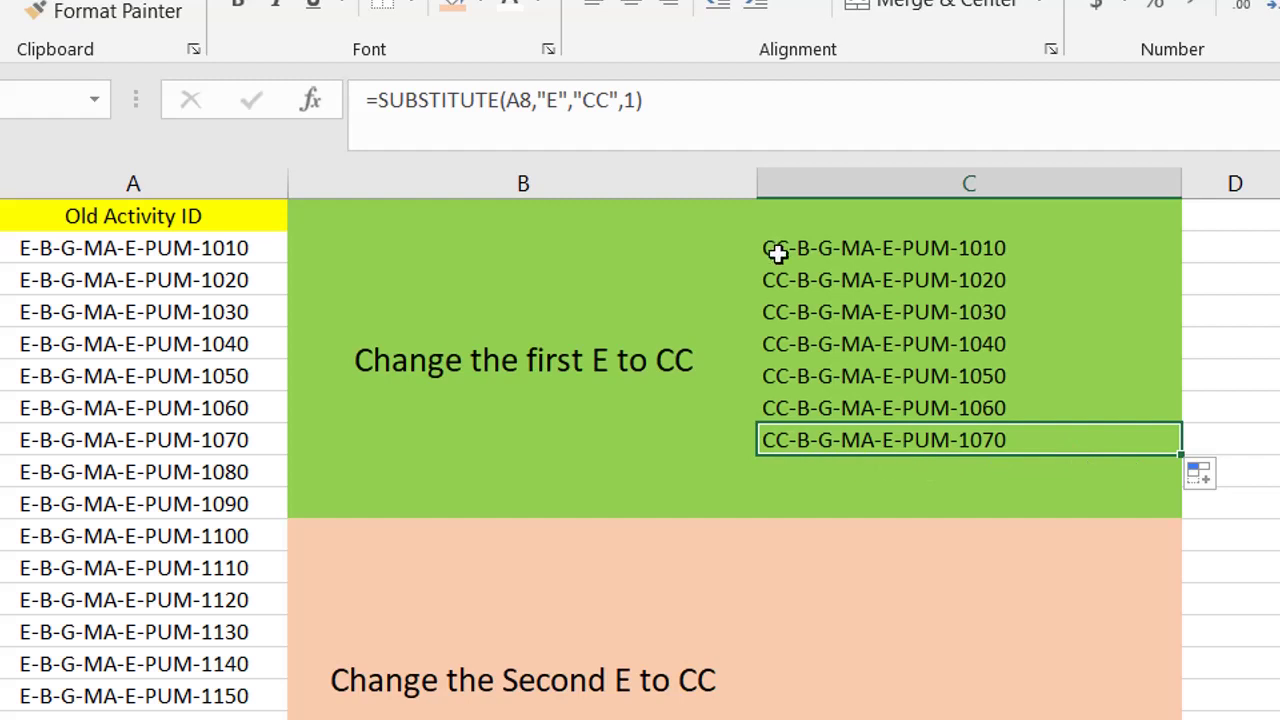
Step: Enter =SUBSTITUTE(A11,"E","CC",2) in C11 to replace the second E, and fill it down through C18
{"action": "left_click", "coordinate": [874, 542]}
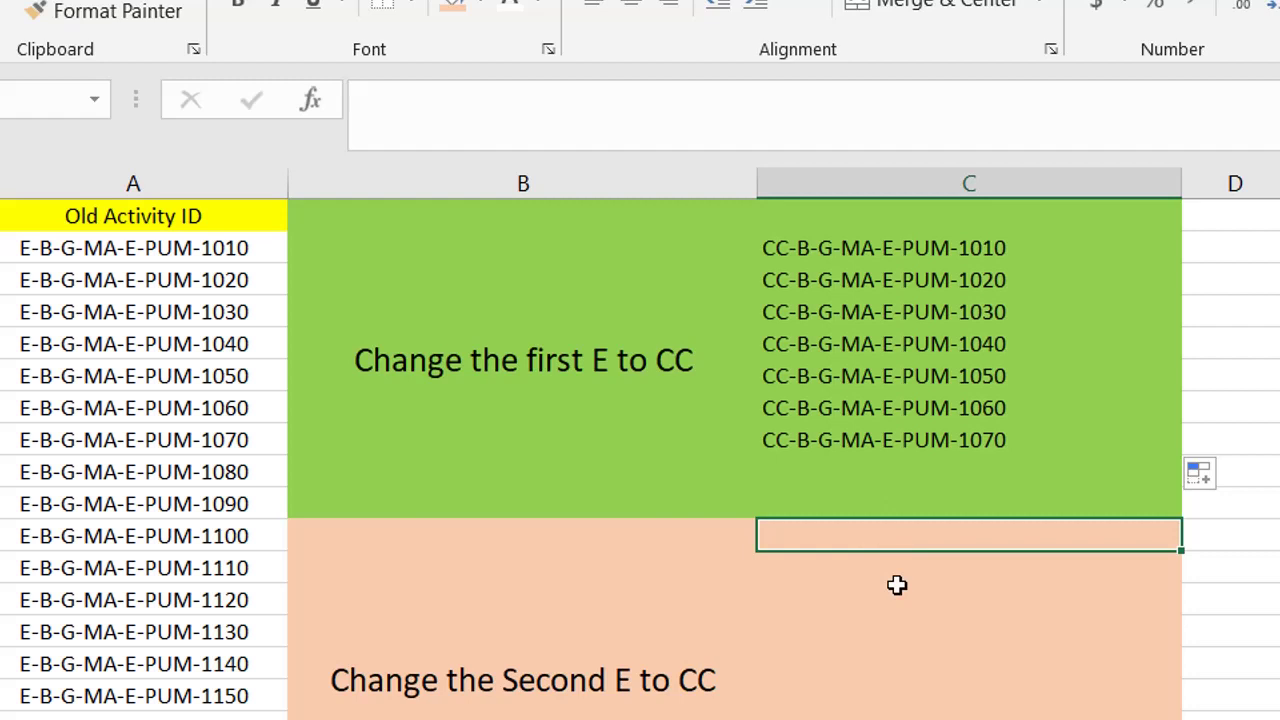
{"action": "type", "text": "=subs"}
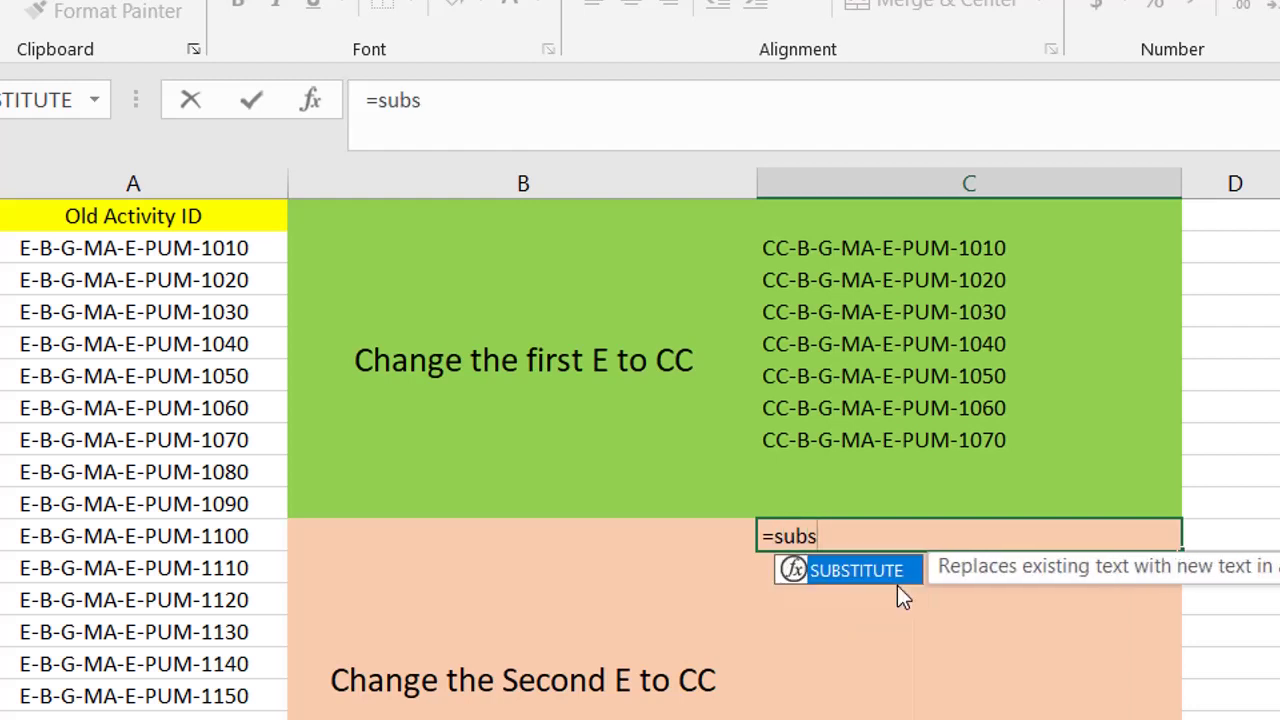
{"action": "double_click", "coordinate": [868, 570]}
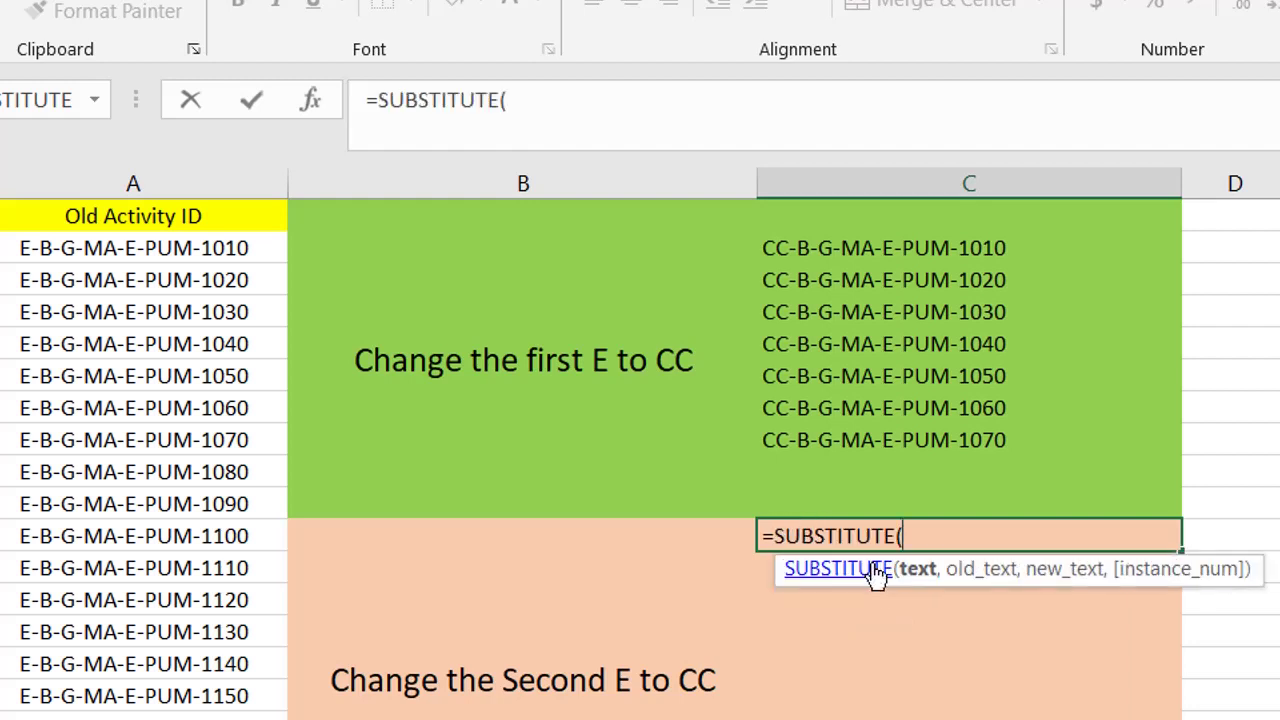
{"action": "left_click", "coordinate": [165, 536]}
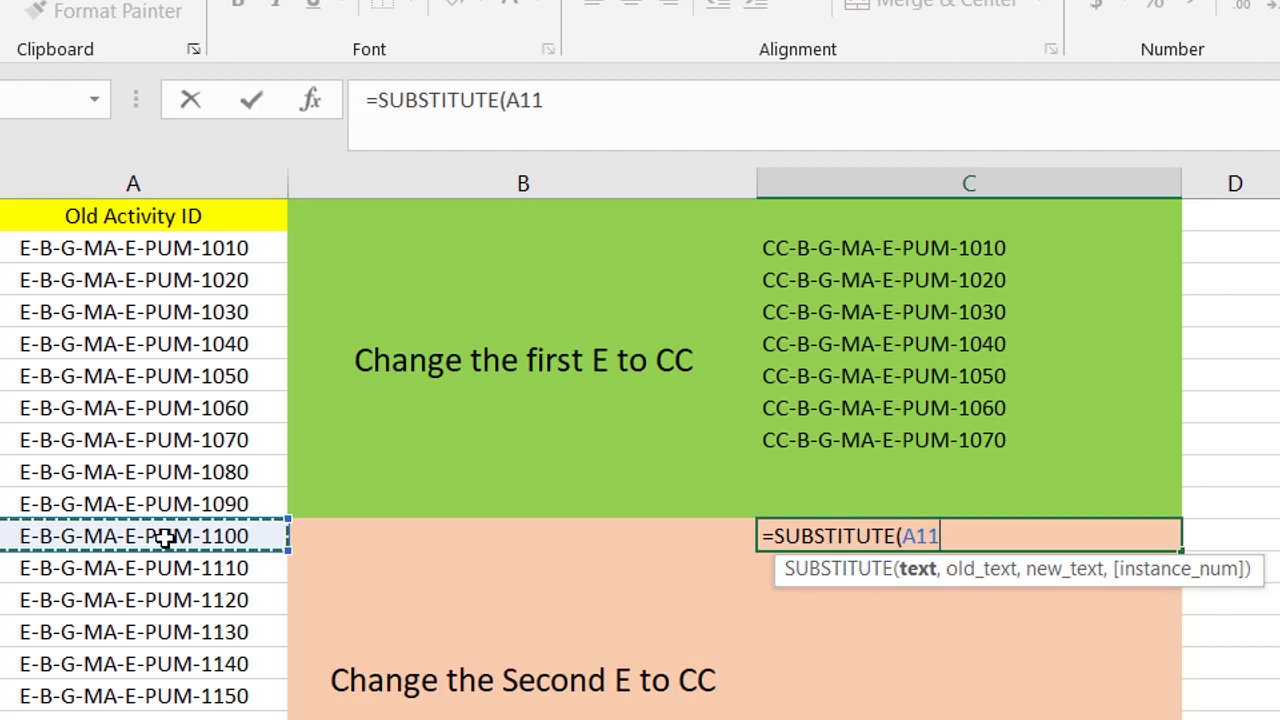
{"action": "type", "text": ",\""}
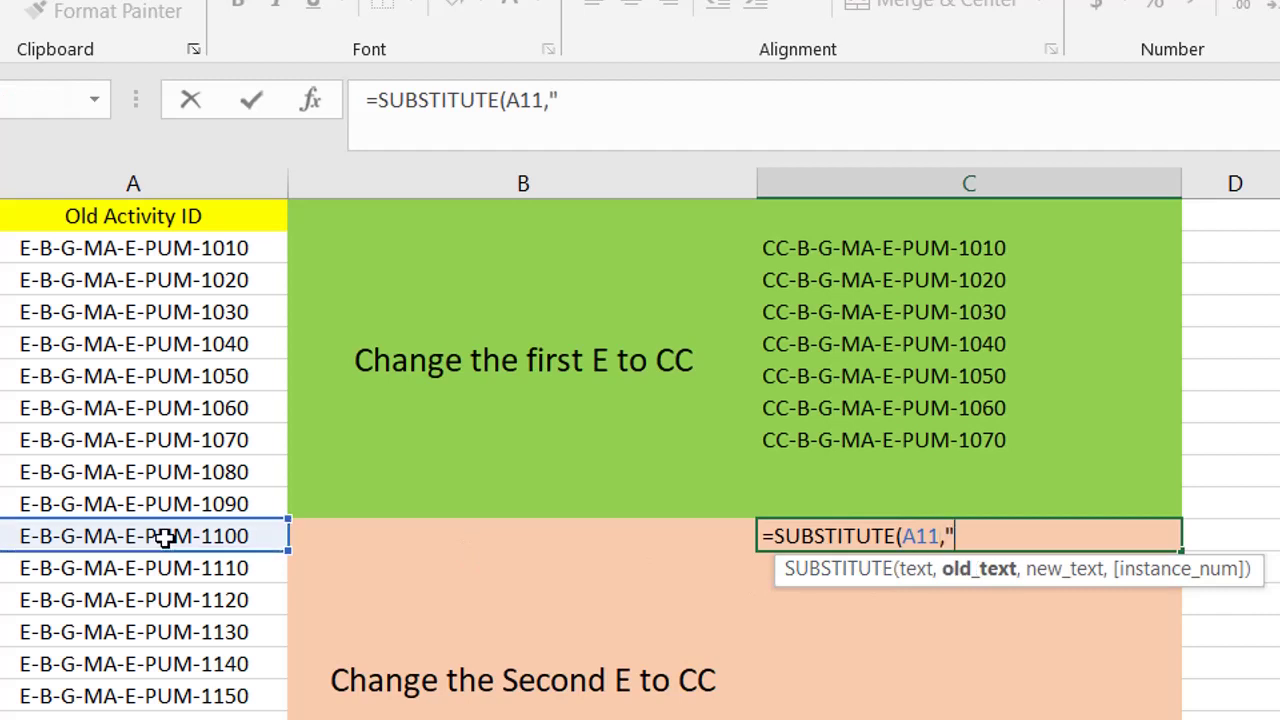
{"action": "type", "text": "E\",\"CC"}
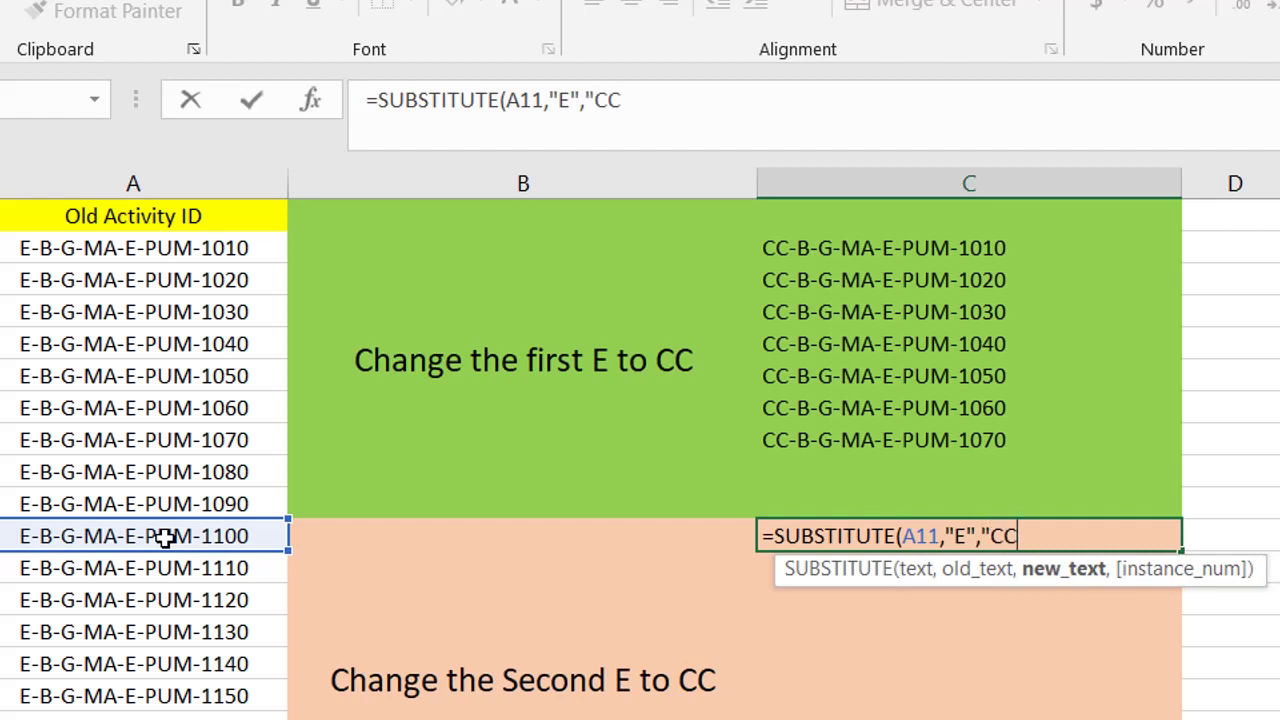
{"action": "type", "text": "\","}
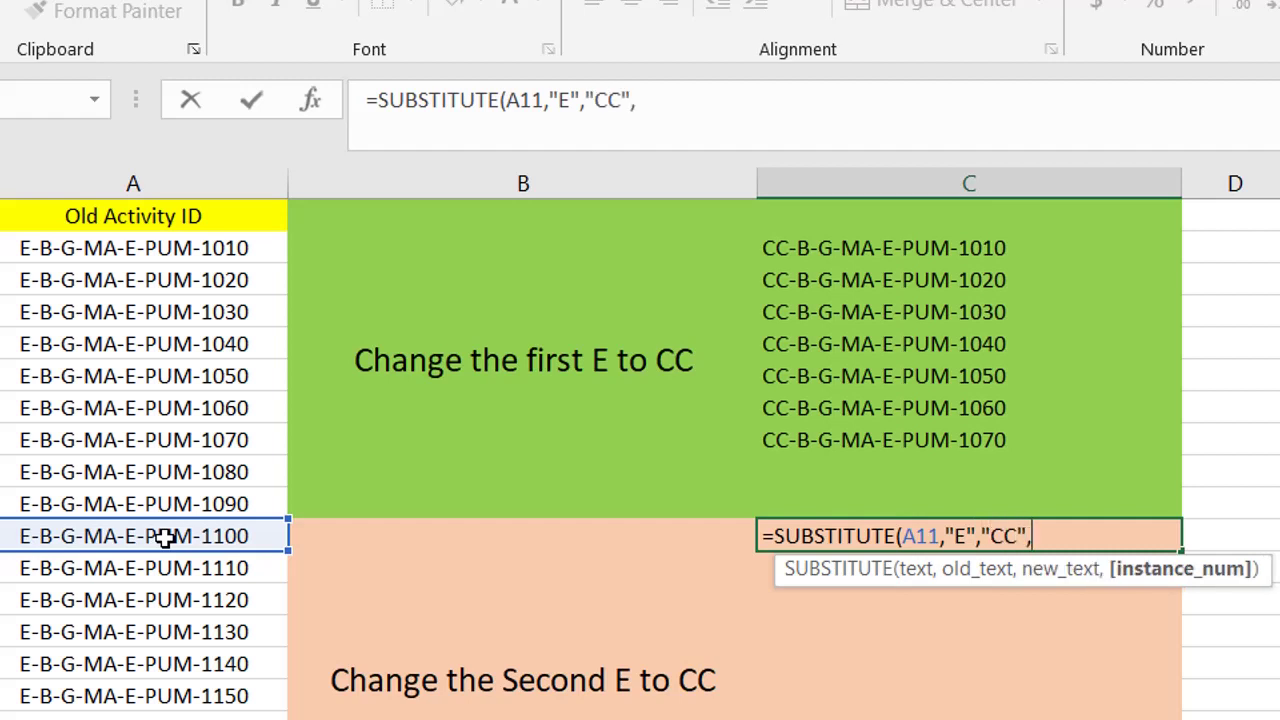
{"action": "type", "text": "2)"}
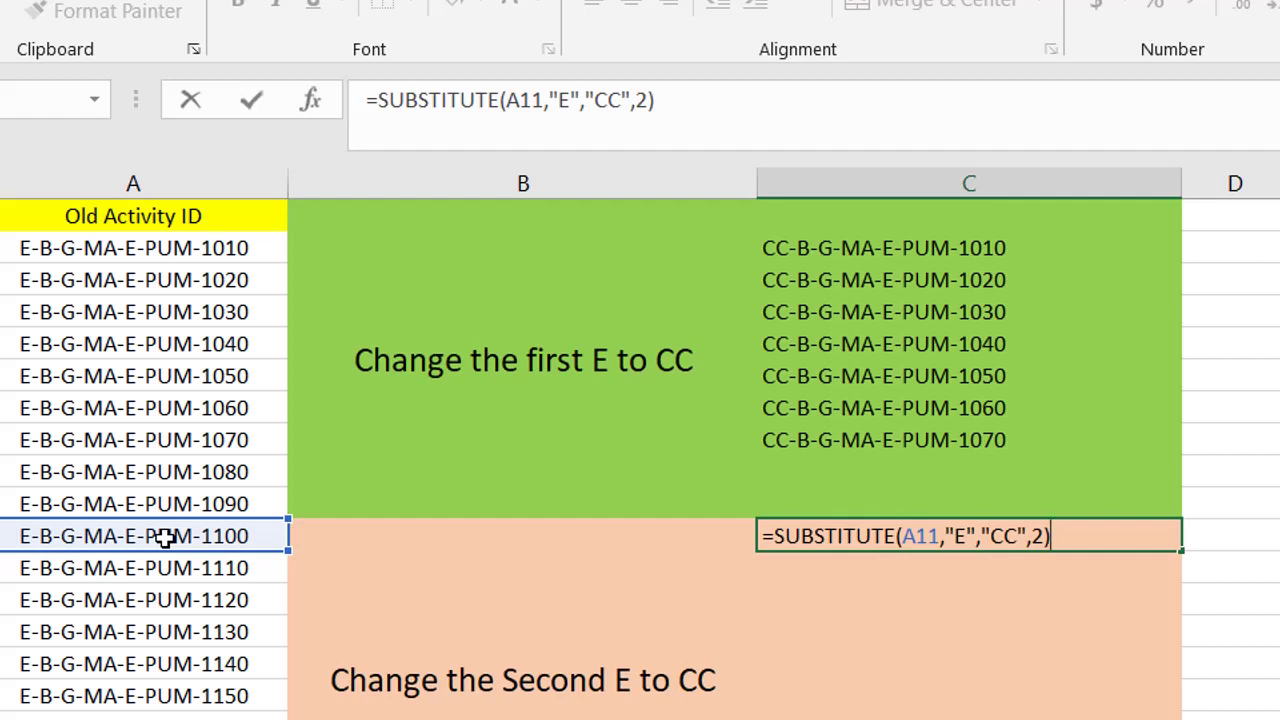
{"action": "key", "text": "Return"}
{"action": "left_click", "coordinate": [815, 537]}
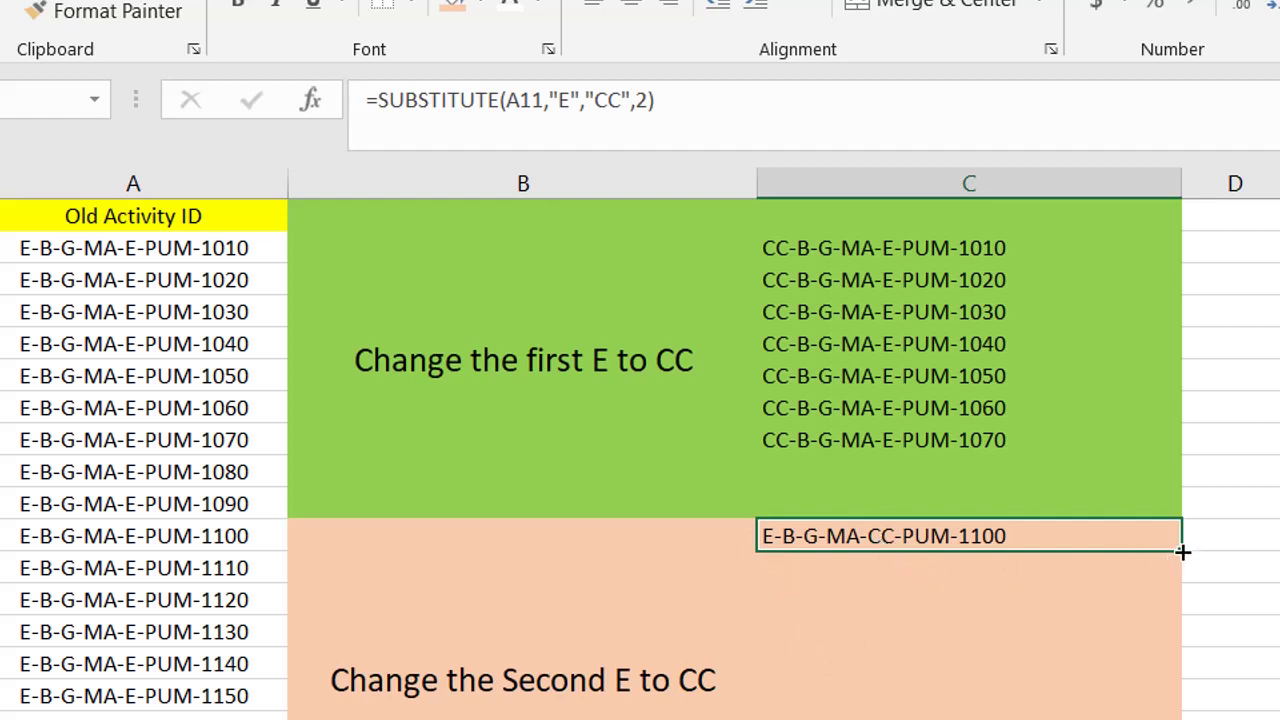
{"action": "left_click_drag", "start_coordinate": [1183, 552], "coordinate": [1165, 716]}
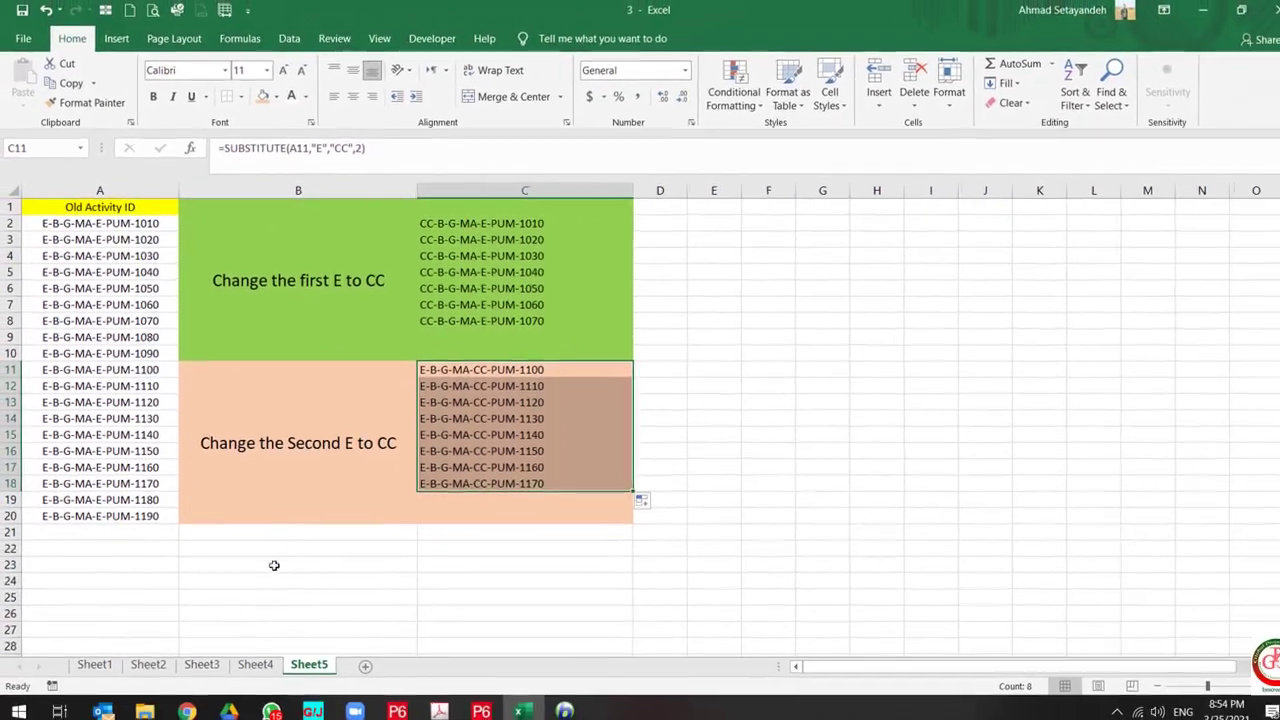
Step: Highlight rows 10 to 12 with the IFERROR and IFNA entries on Sheet1, and open Sheet3
{"action": "left_click", "coordinate": [95, 664]}
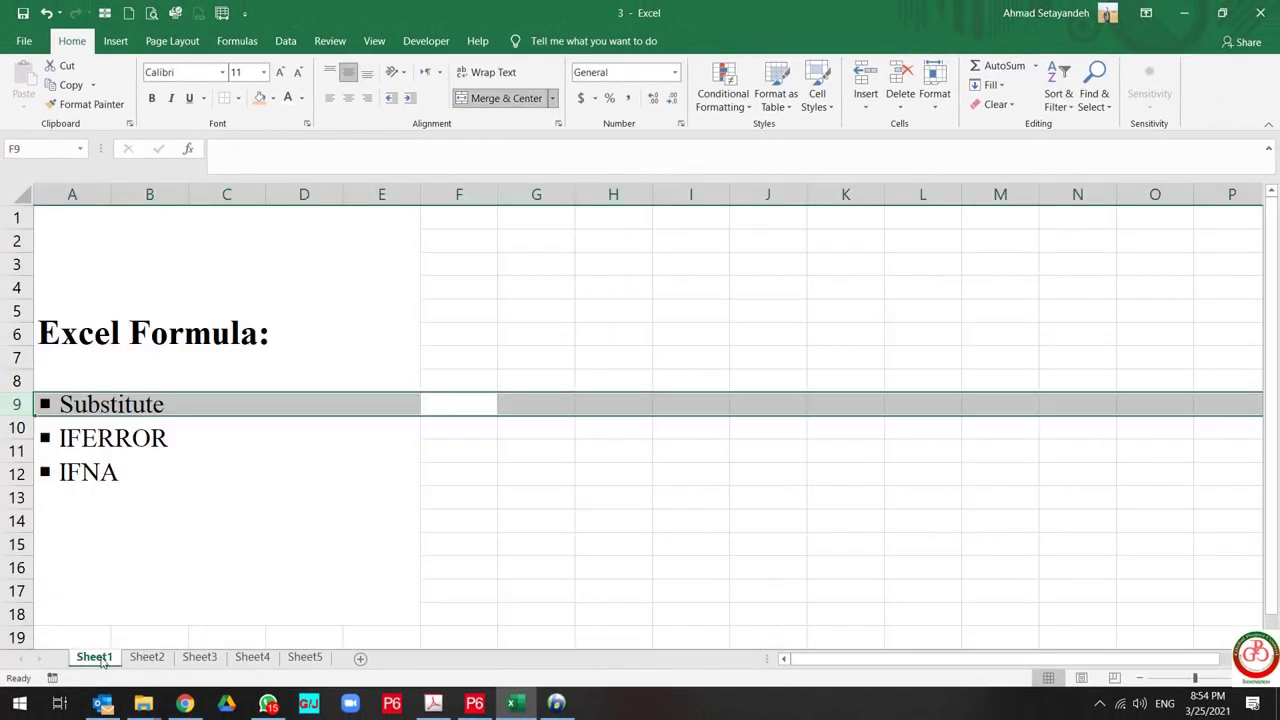
{"action": "left_click", "coordinate": [116, 437]}
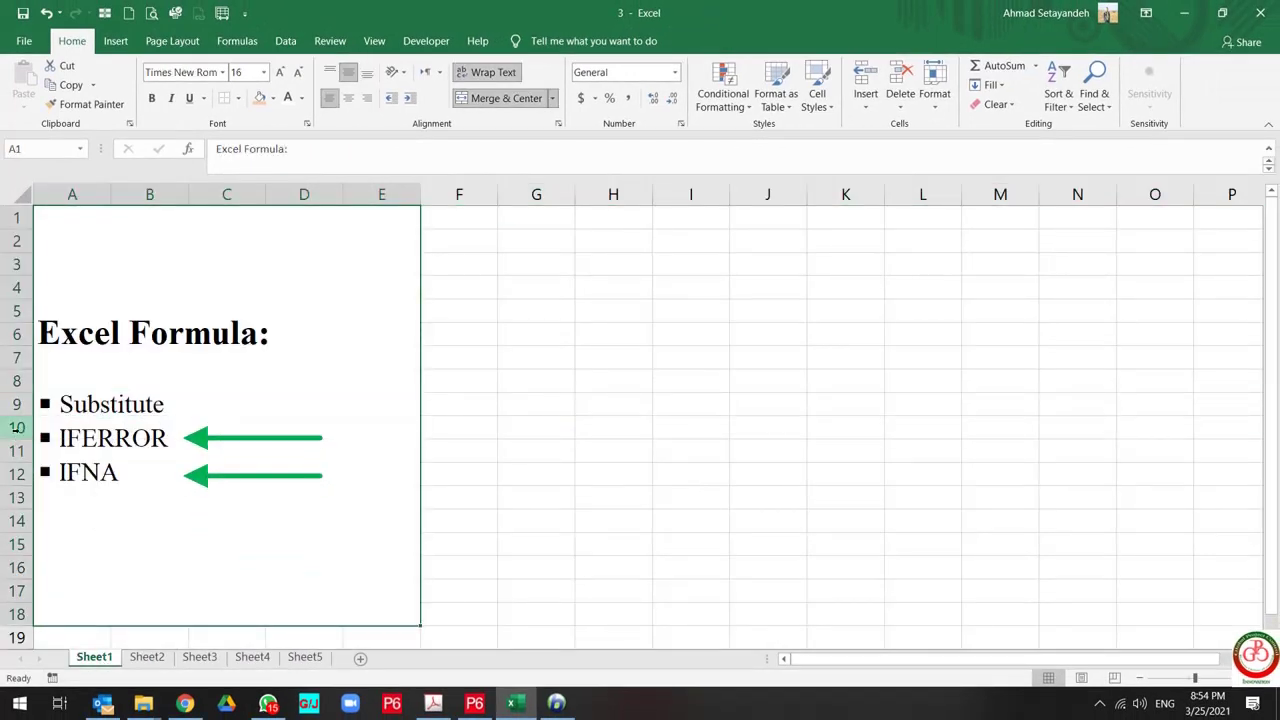
{"action": "left_click_drag", "start_coordinate": [17, 436], "coordinate": [18, 474]}
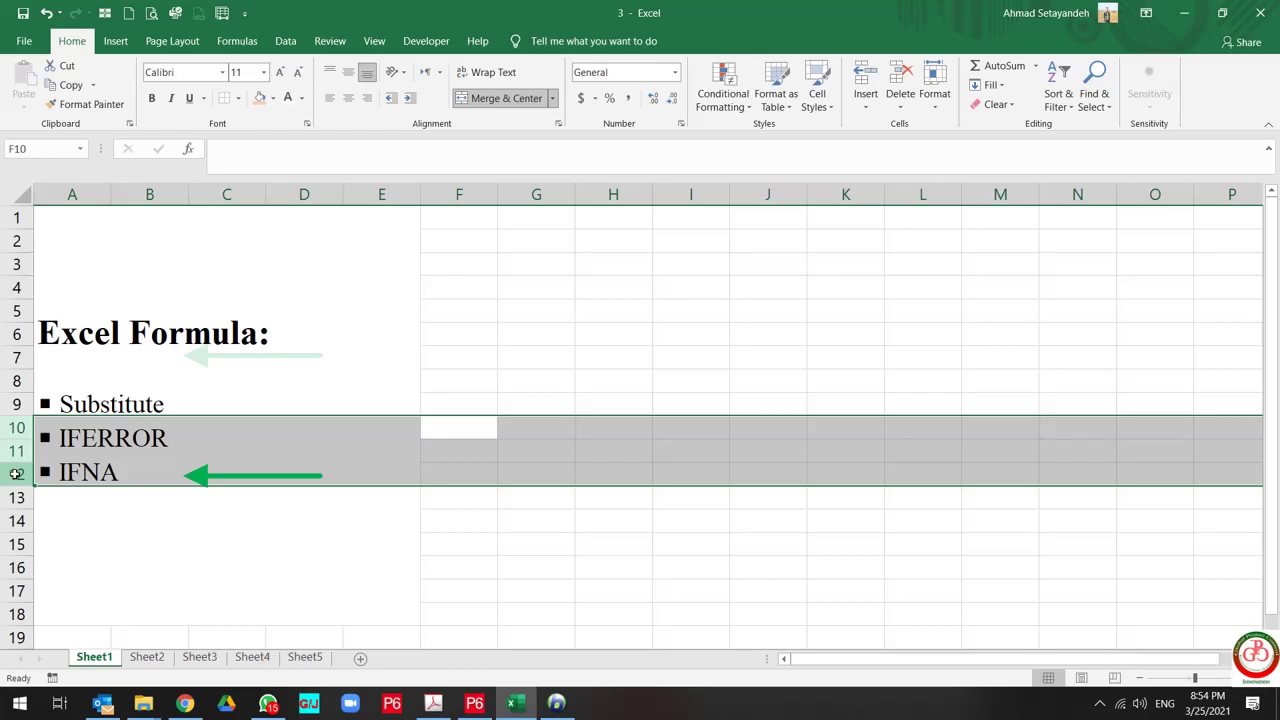
{"action": "left_click", "coordinate": [199, 657]}
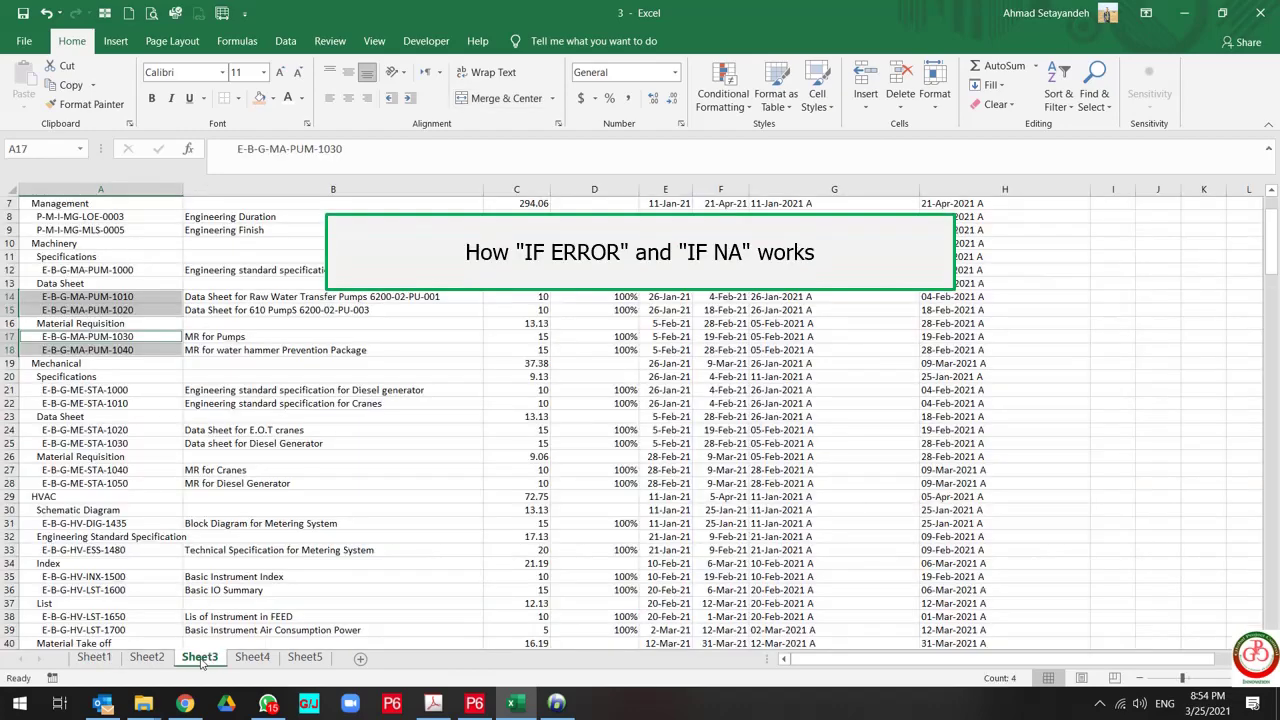
Step: Examine the IF(ISERROR(VLOOKUP)) formula in G4 of the Start column
{"action": "scroll", "coordinate": [868, 368], "scroll_direction": "up", "scroll_amount": 2}
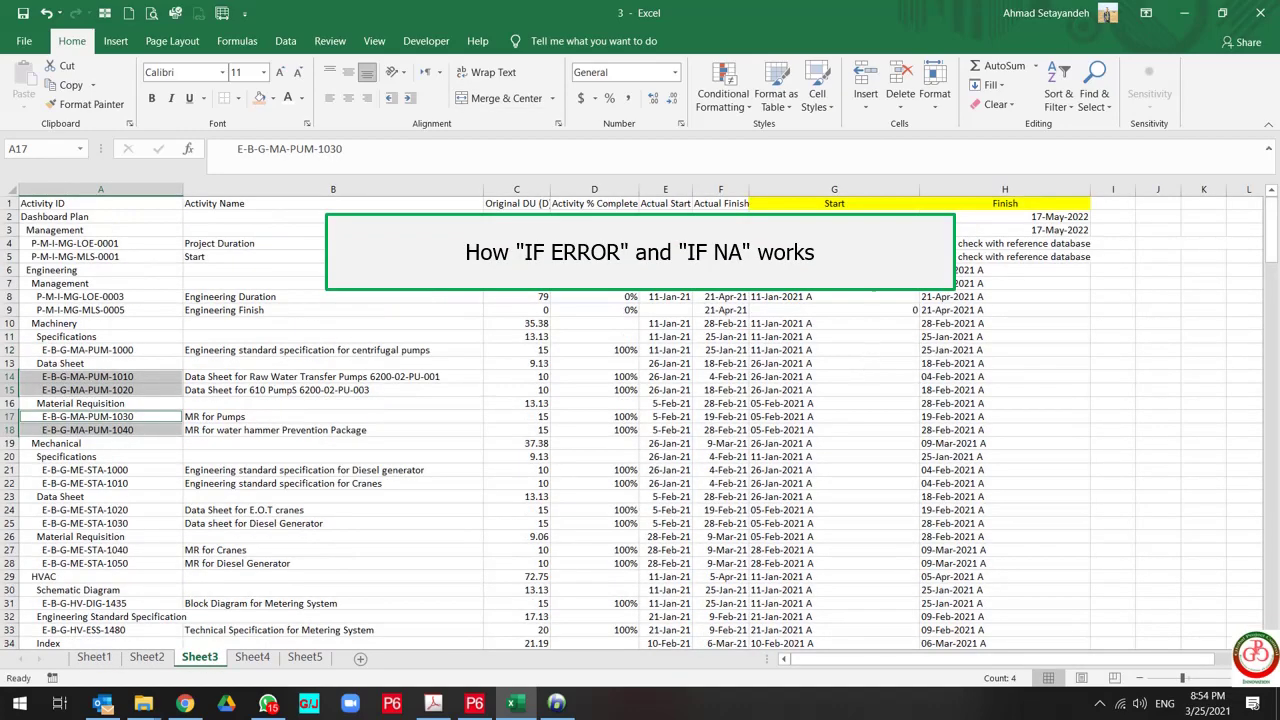
{"action": "left_click", "coordinate": [873, 246]}
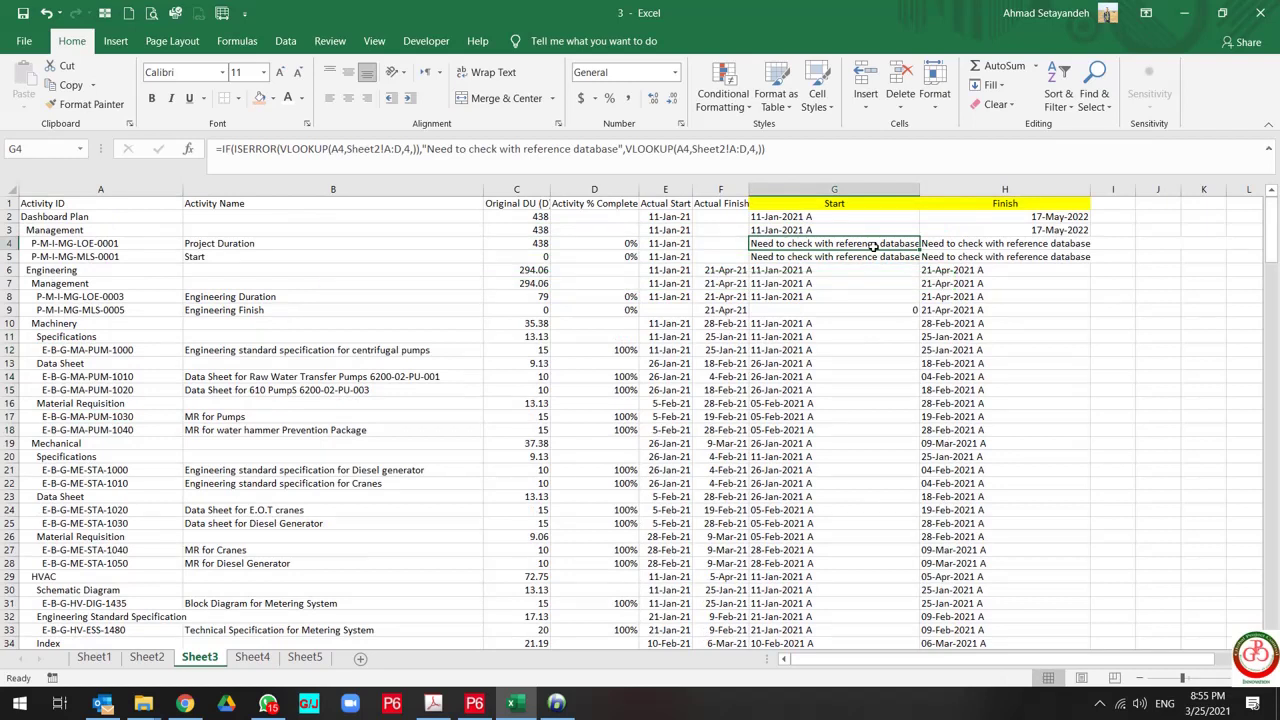
{"action": "left_click", "coordinate": [224, 148]}
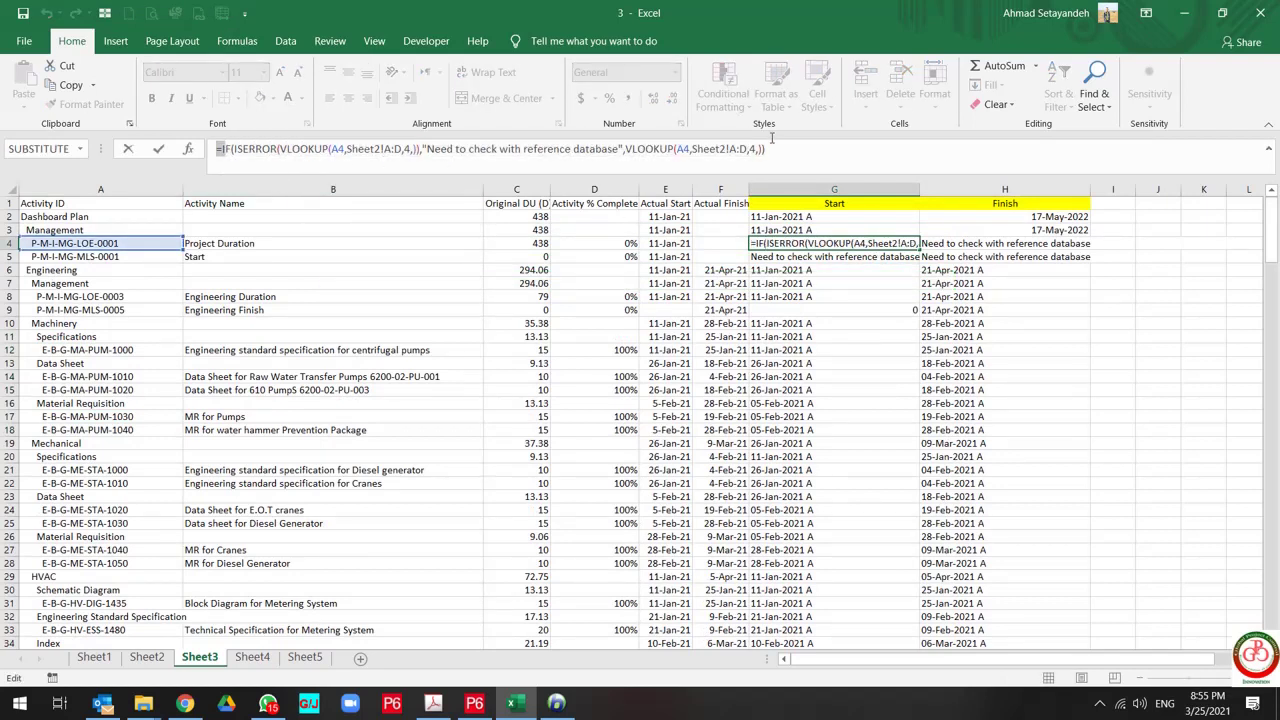
{"action": "key", "text": "shift+End"}
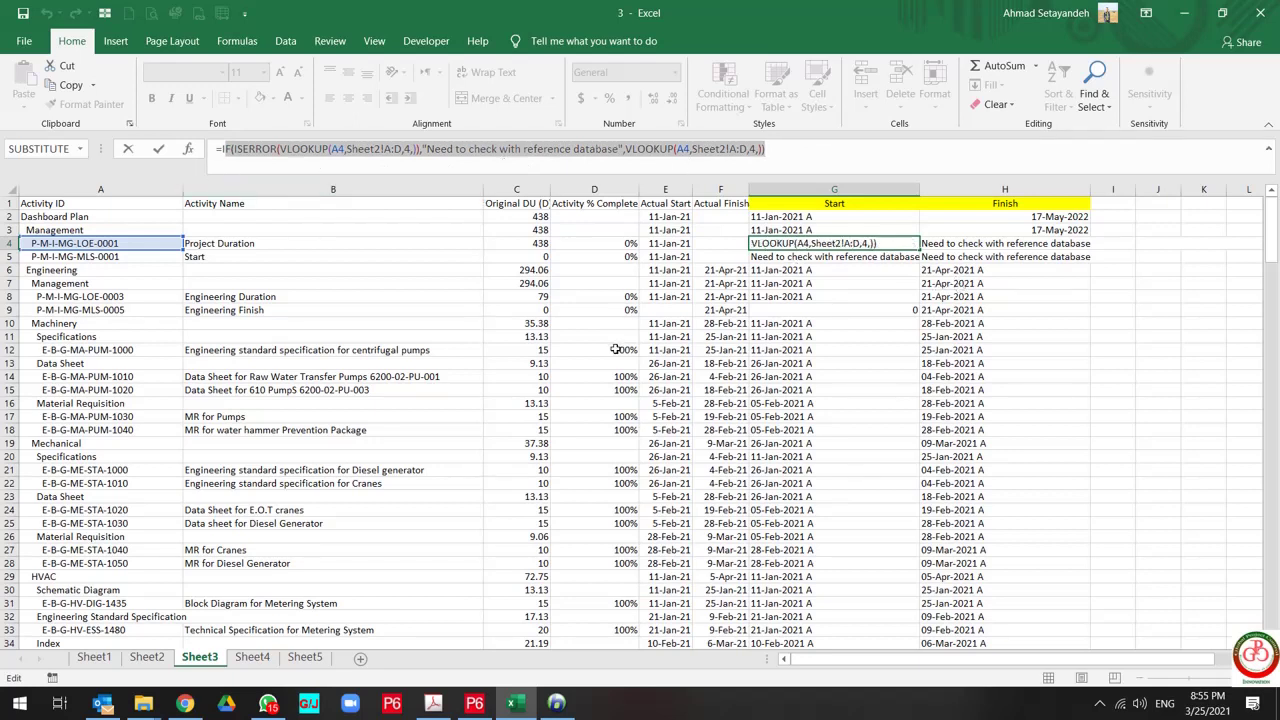
{"action": "key", "text": "Escape"}
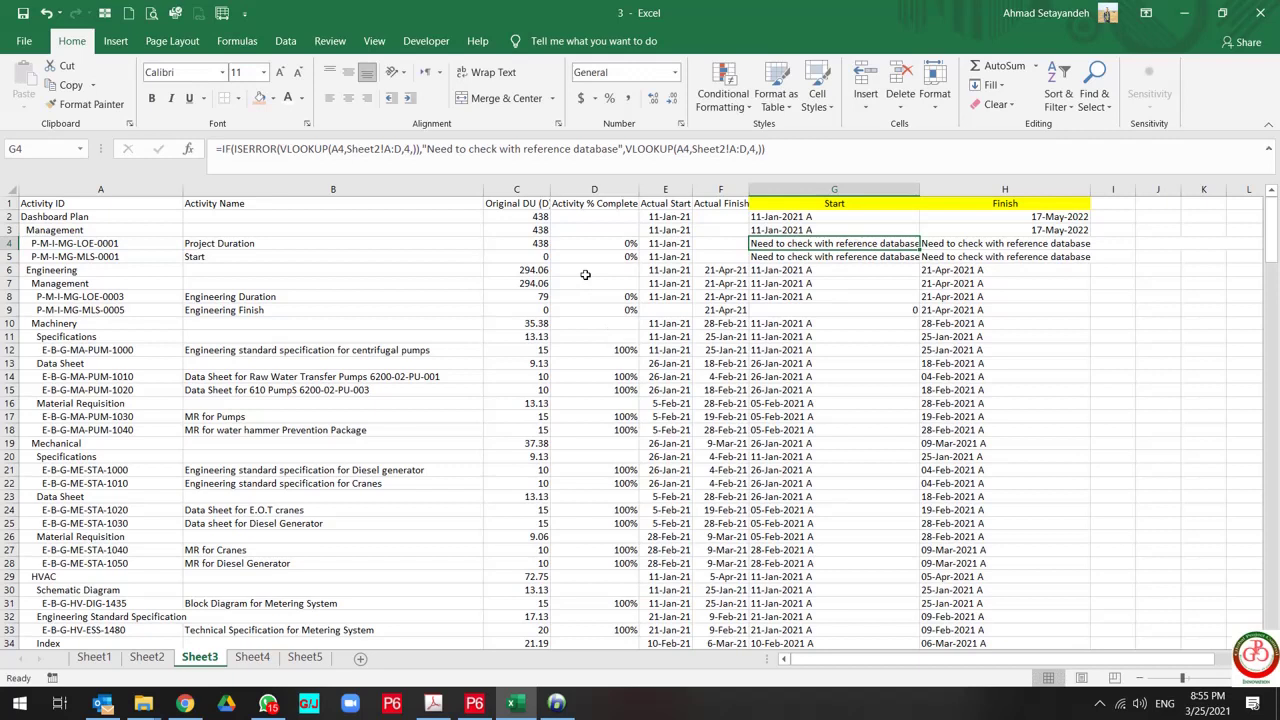
Step: Replace the formula in G2 with =IFERROR(VLOOKUP(A2,Sheet2!A:D,4,),"Need to check with reference Database")
{"action": "left_click", "coordinate": [800, 217]}
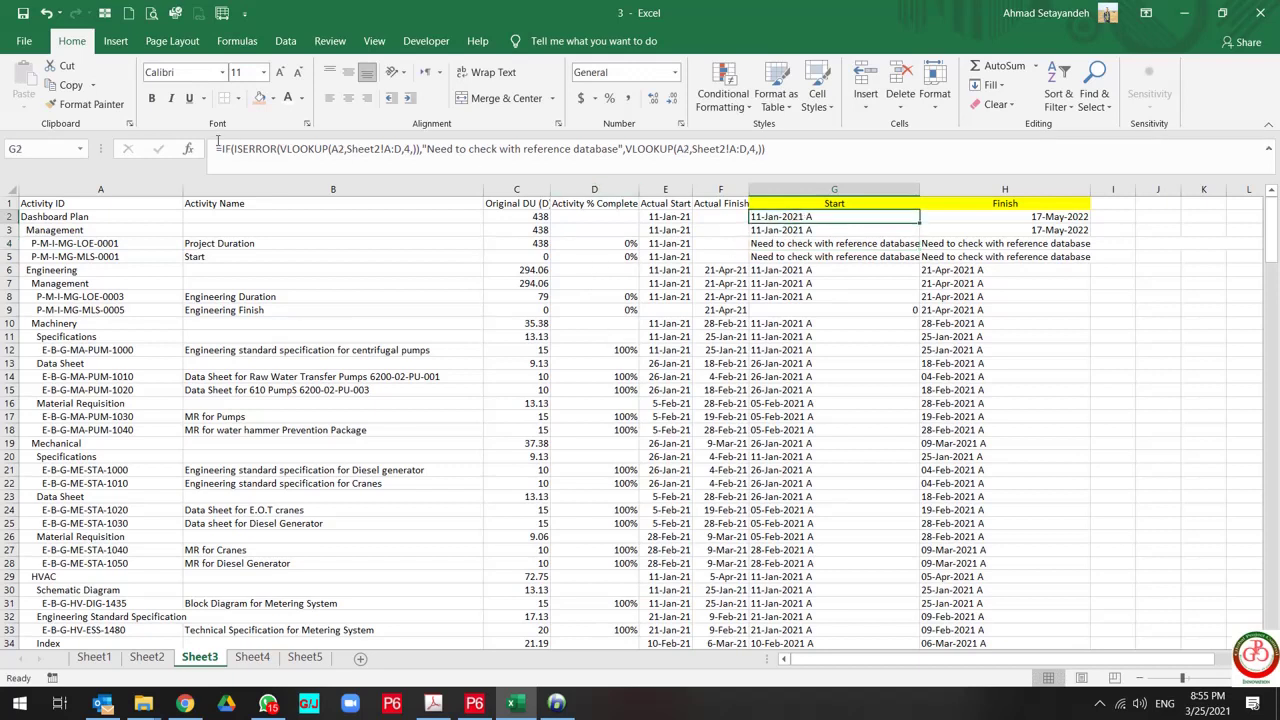
{"action": "key", "text": "ctrl+c"}
{"action": "type", "text": "=ifer"}
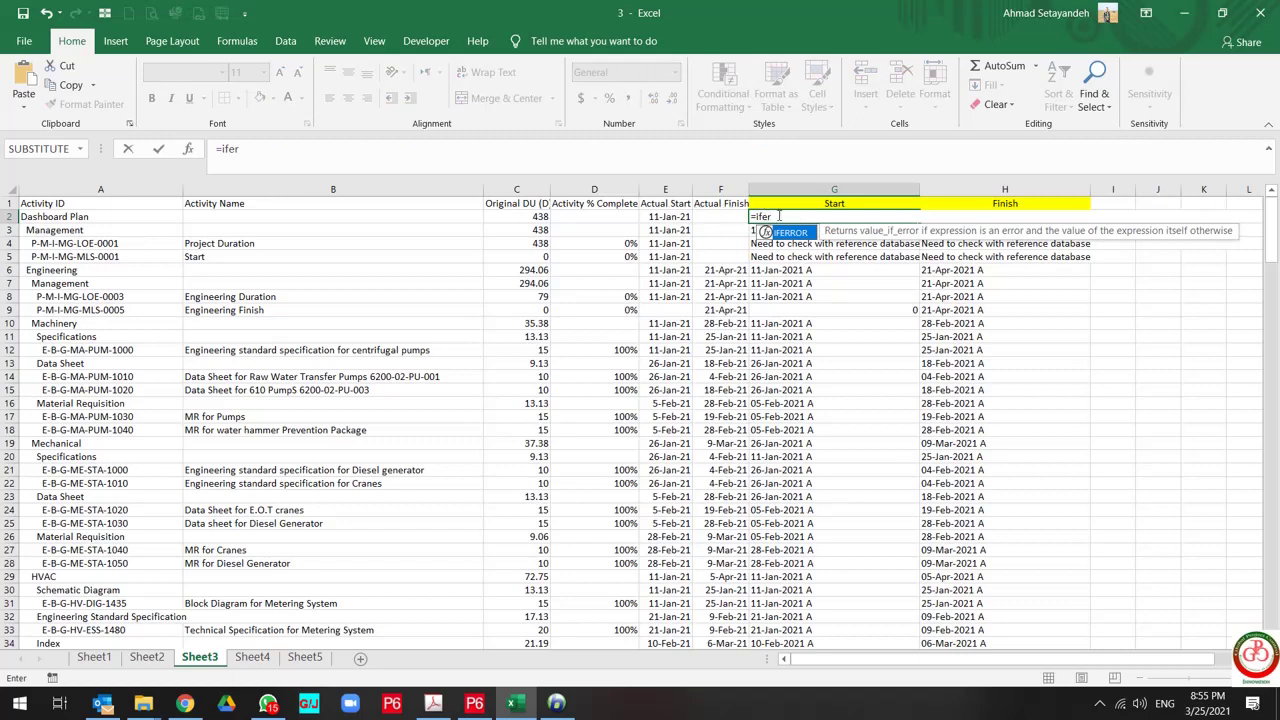
{"action": "key", "text": "Tab"}
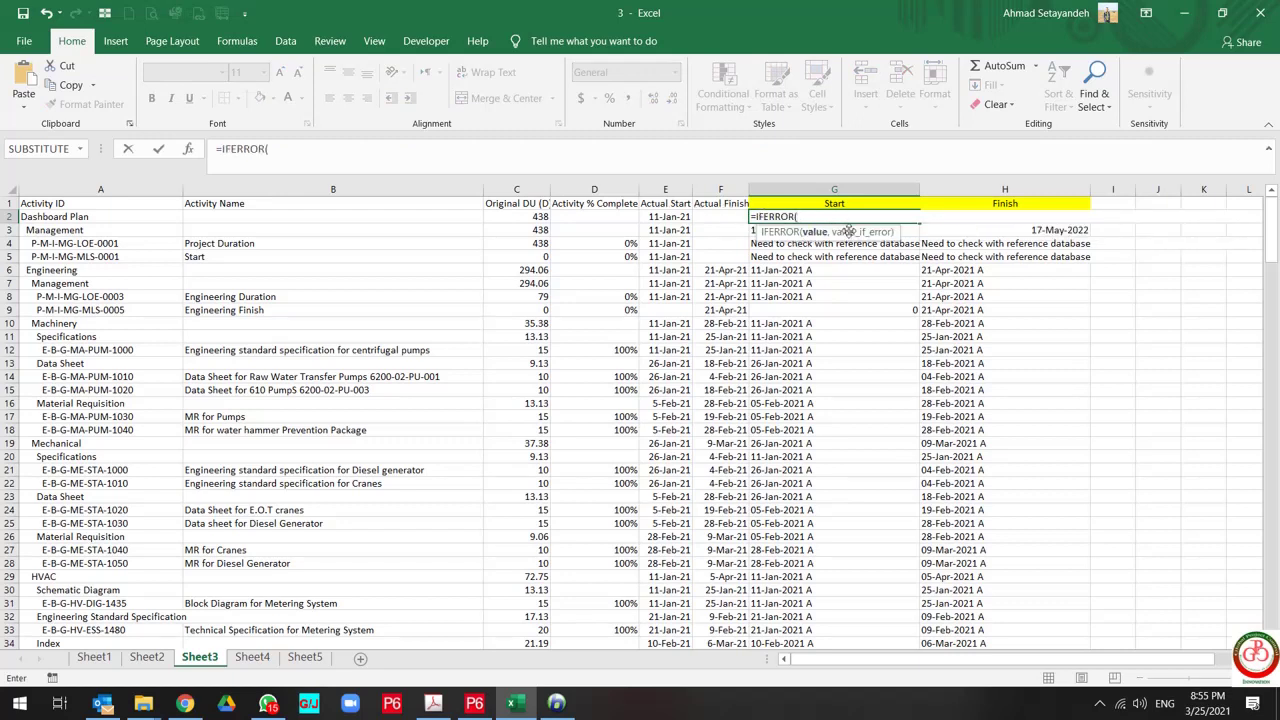
{"action": "key", "text": "ctrl+v"}
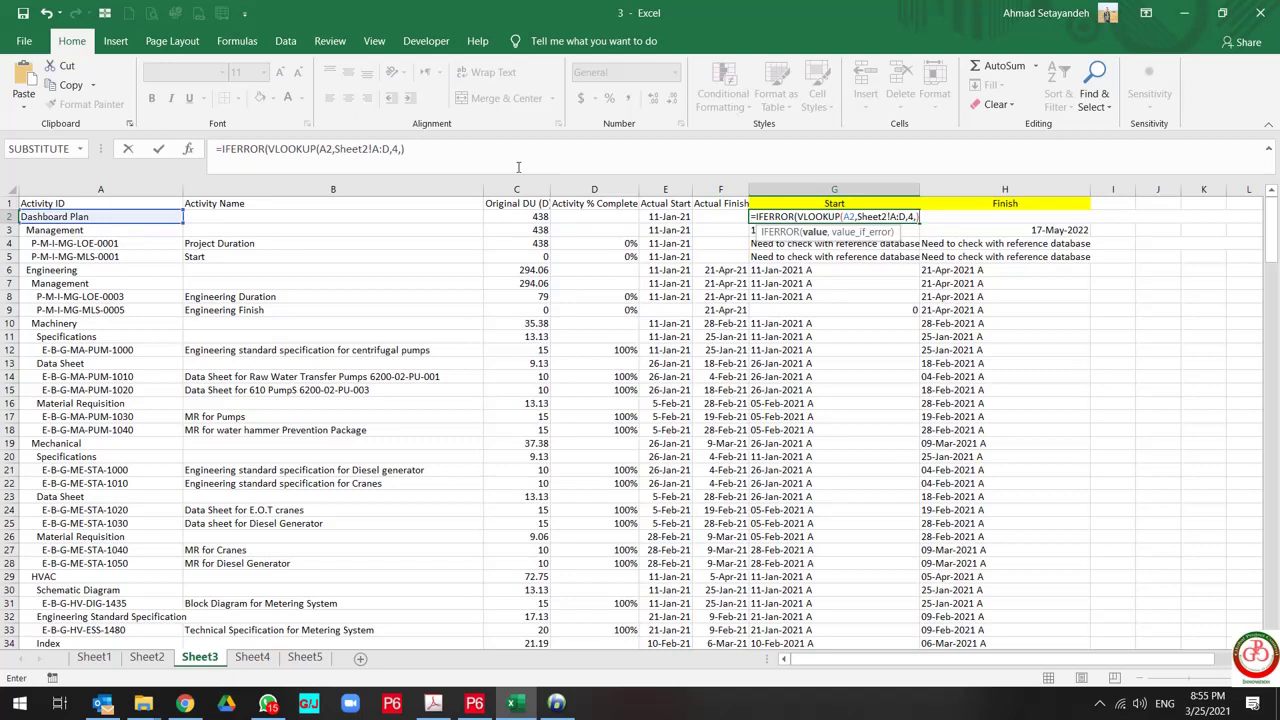
{"action": "type", "text": ","}
{"action": "type", "text": "\"Need to"}
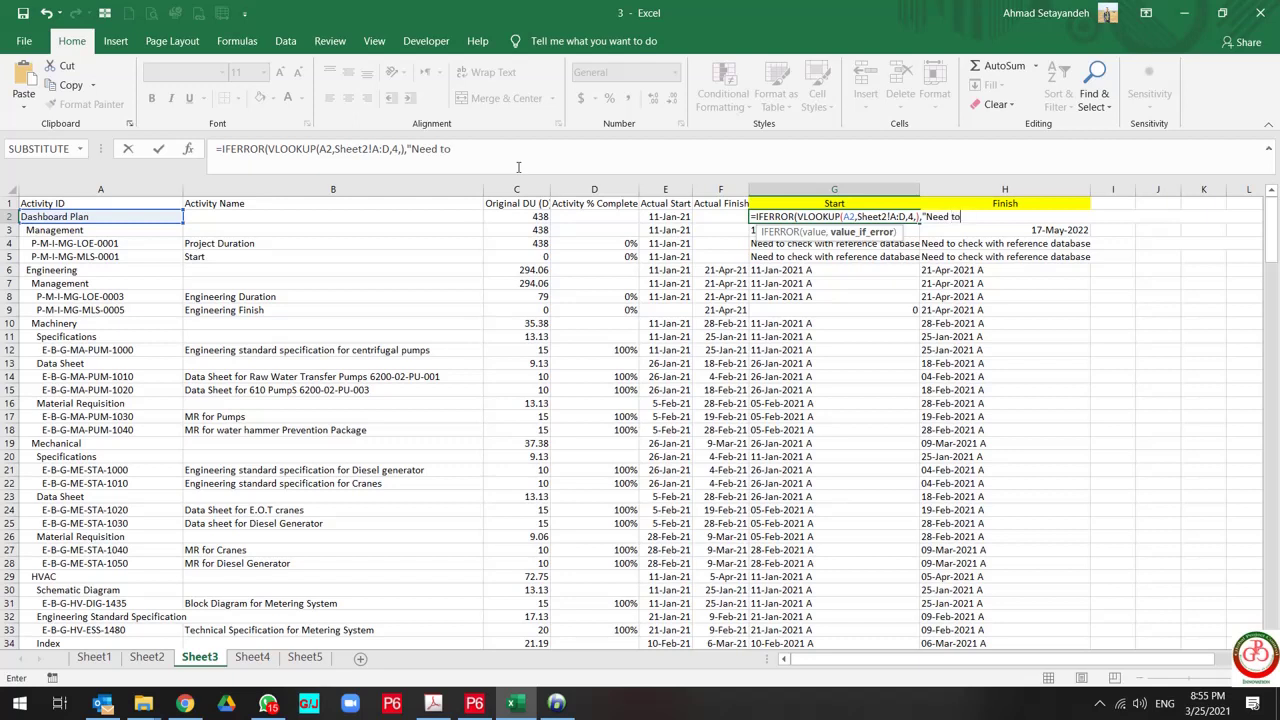
{"action": "type", "text": " check with reference Da"}
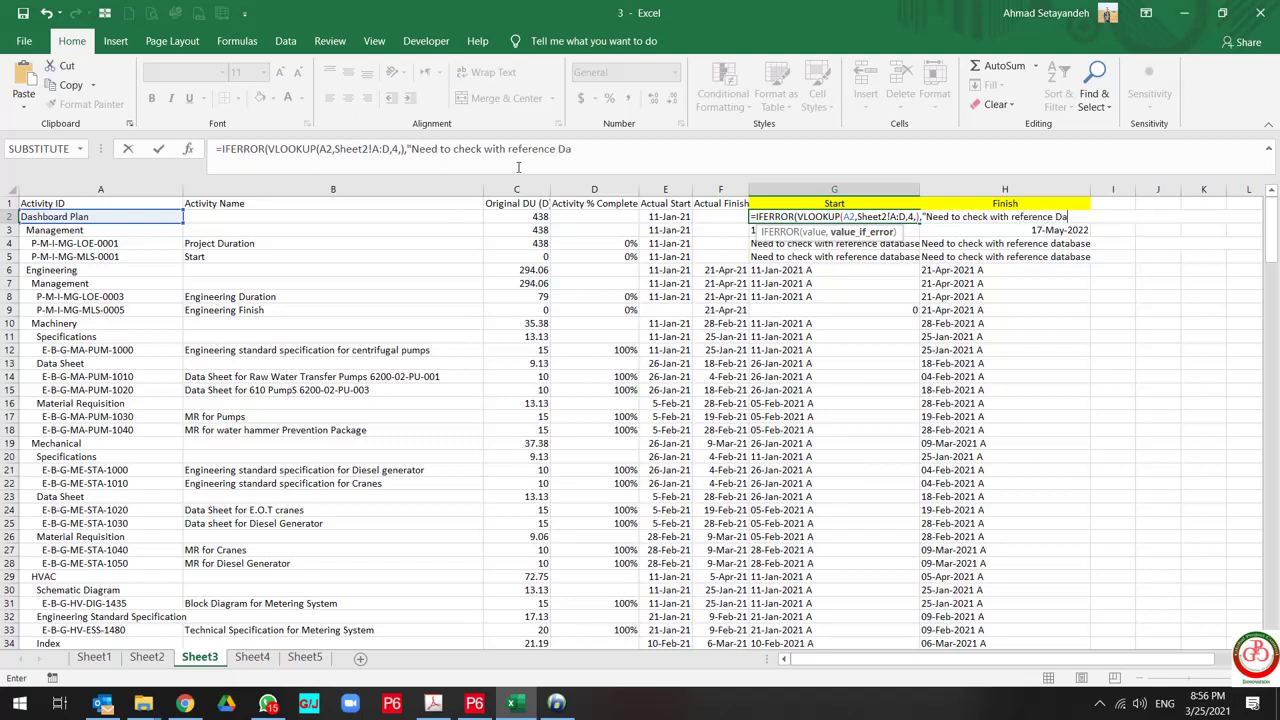
{"action": "type", "text": "tabsa"}
{"action": "key", "text": "BackSpace"}
{"action": "key", "text": "BackSpace"}
{"action": "key", "text": "Return"}
{"action": "key", "text": "Up"}
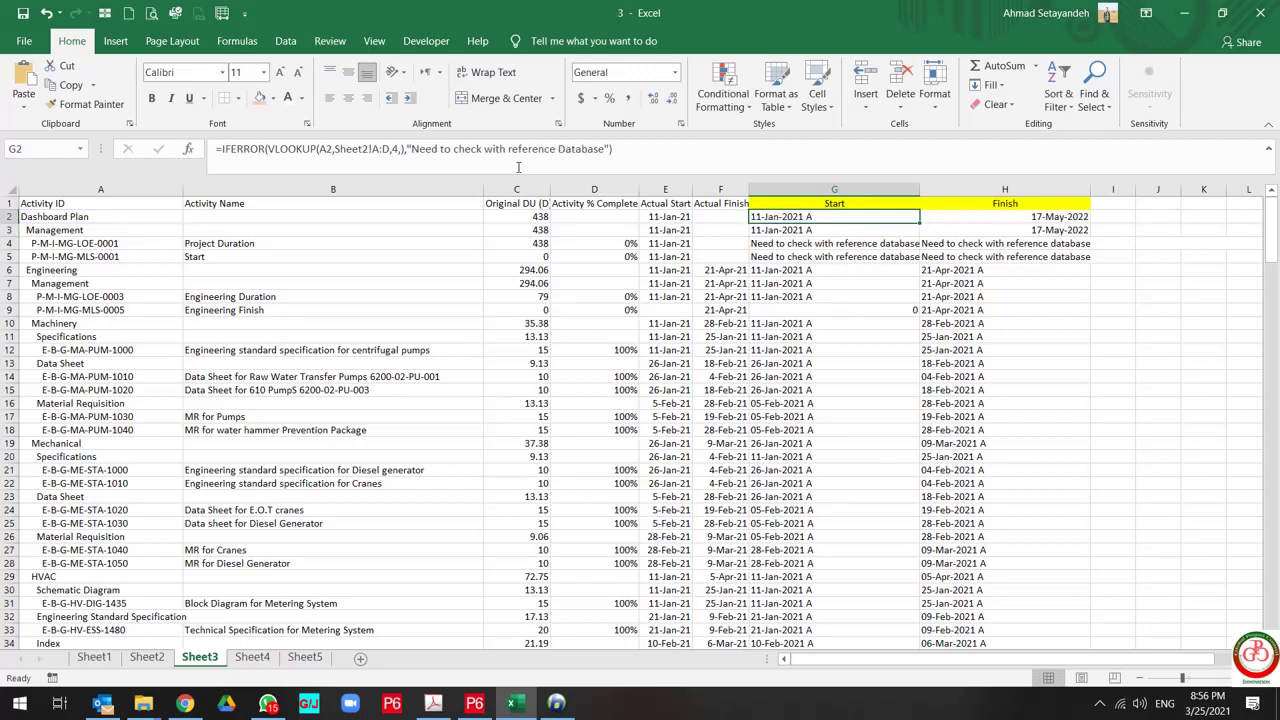
Step: Copy the IFERROR formula from G2 into G3:G12
{"action": "key", "text": "ctrl+c"}
{"action": "key", "text": "Down"}
{"action": "key", "text": "shift+Down"}
{"action": "key", "text": "shift+Down"}
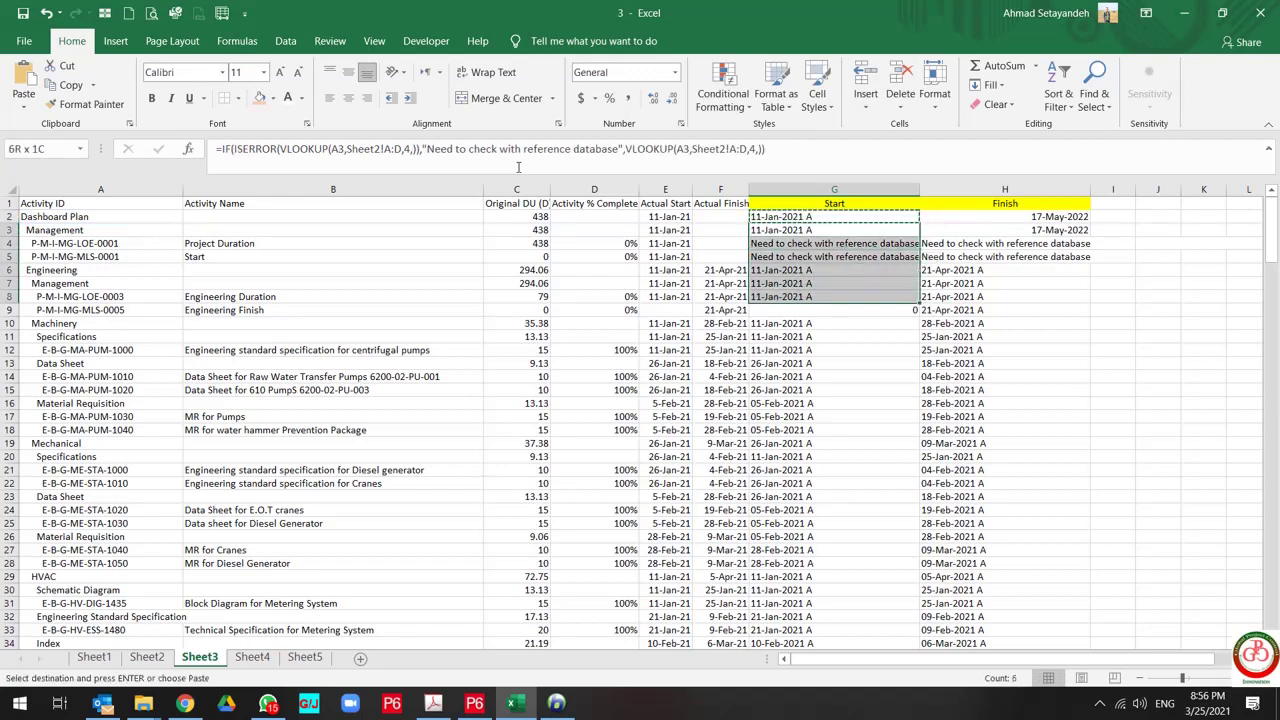
{"action": "key", "text": "shift+Down"}
{"action": "key", "text": "shift+Down"}
{"action": "key", "text": "shift+Down"}
{"action": "key", "text": "shift+Down"}
{"action": "key", "text": "ctrl+v"}
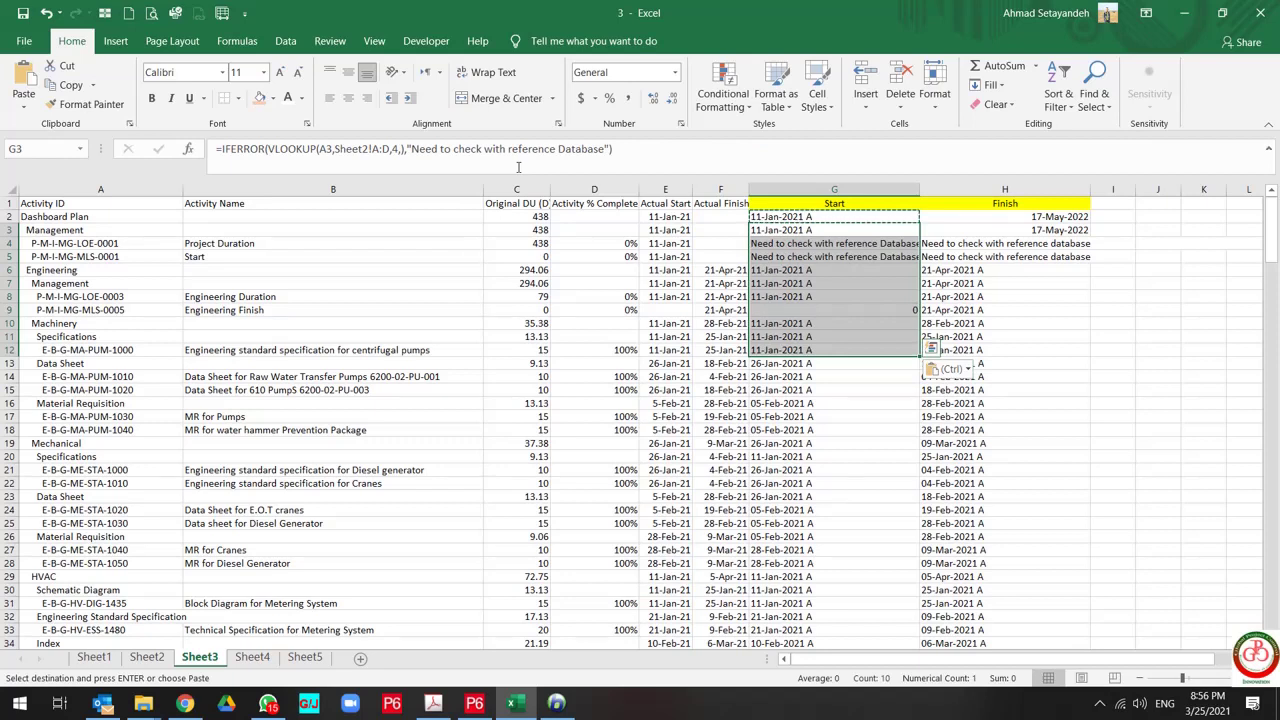
Step: Compare the IFERROR formulas in G12 and G7 with the IF(ISERROR) formula in G13
{"action": "left_click", "coordinate": [836, 351]}
{"action": "left_click", "coordinate": [836, 351]}
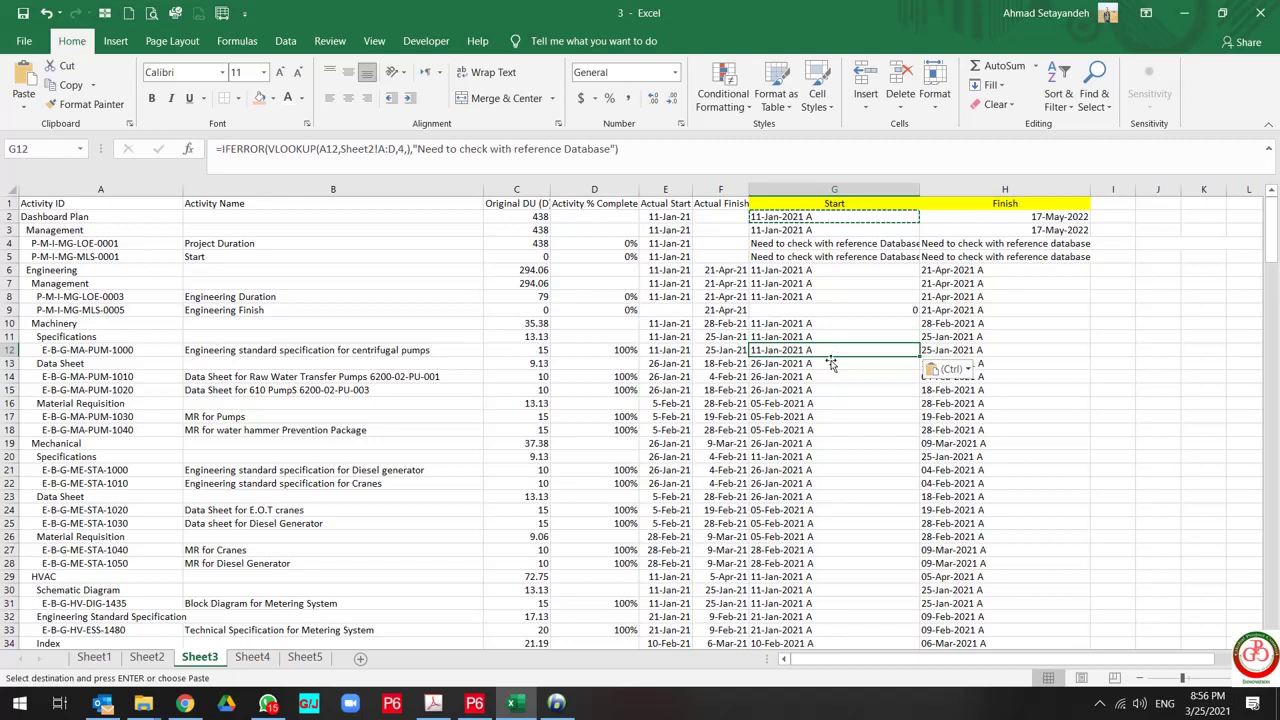
{"action": "left_click", "coordinate": [800, 365]}
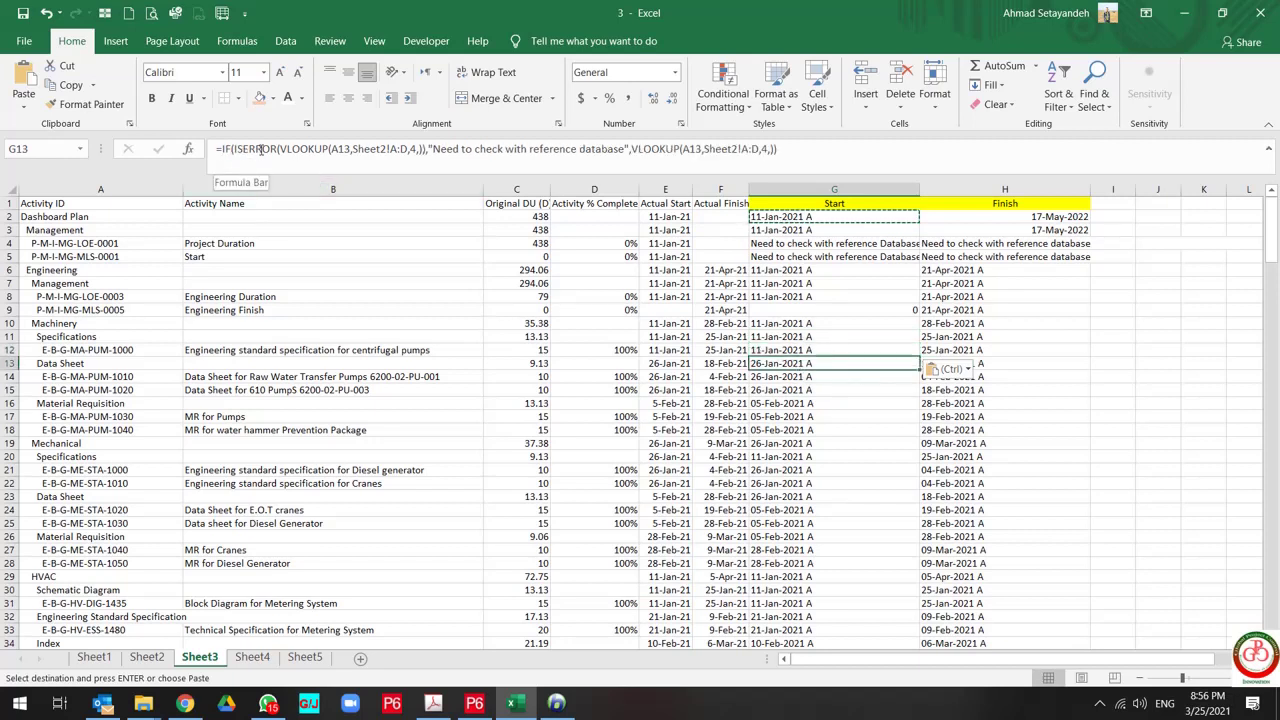
{"action": "left_click", "coordinate": [820, 280]}
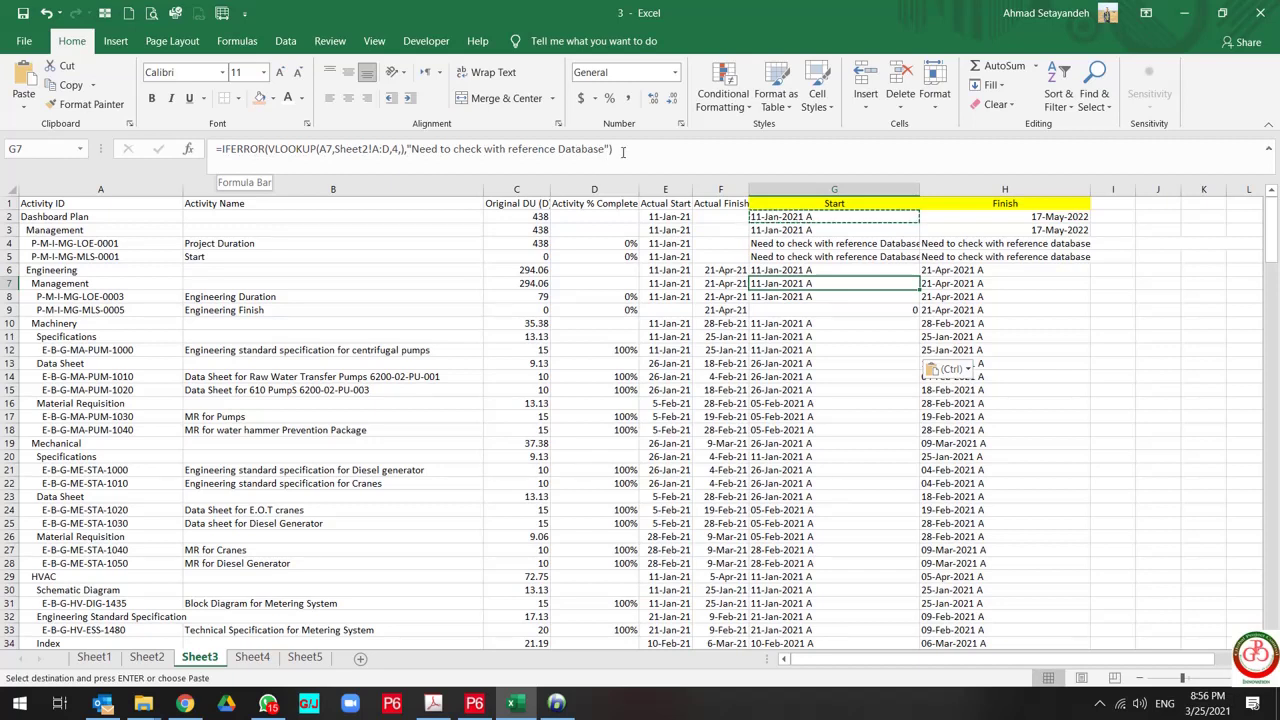
Step: Fill the IFERROR formula from G5 down the rest of the Start column, and compare the formulas in G2 and H2
{"action": "left_click", "coordinate": [888, 257]}
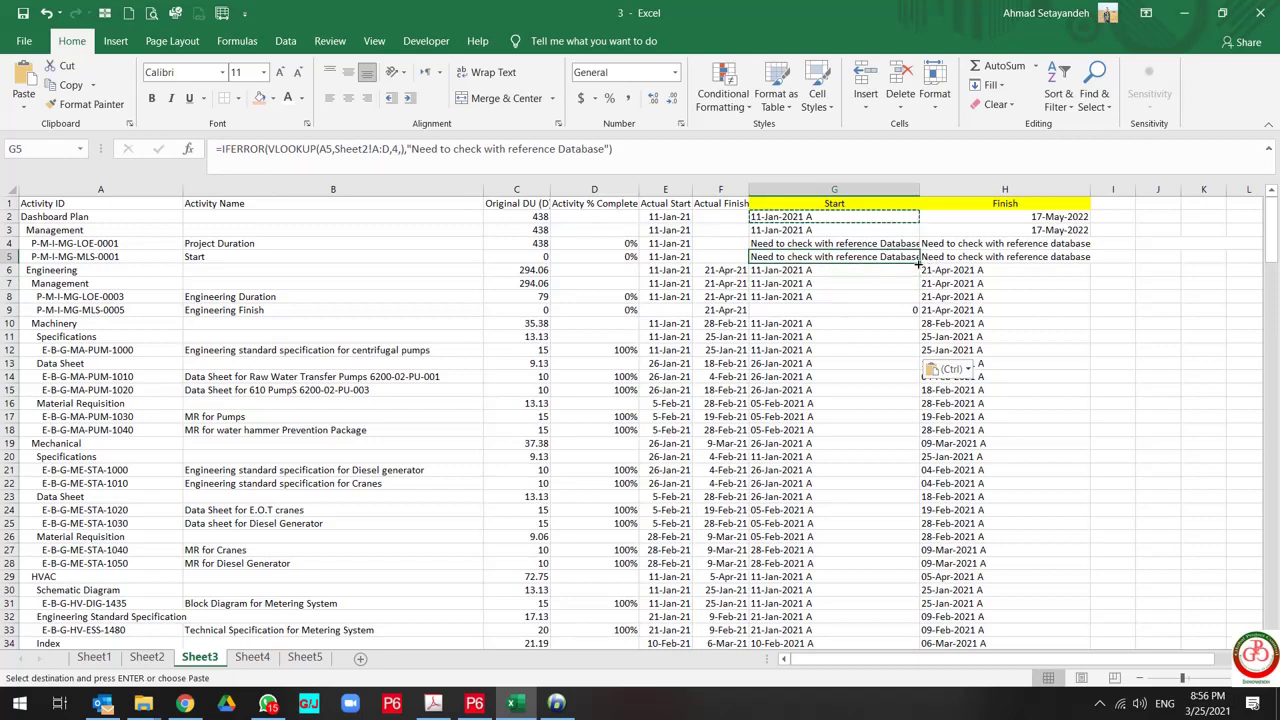
{"action": "double_click", "coordinate": [918, 263]}
{"action": "left_click", "coordinate": [889, 217]}
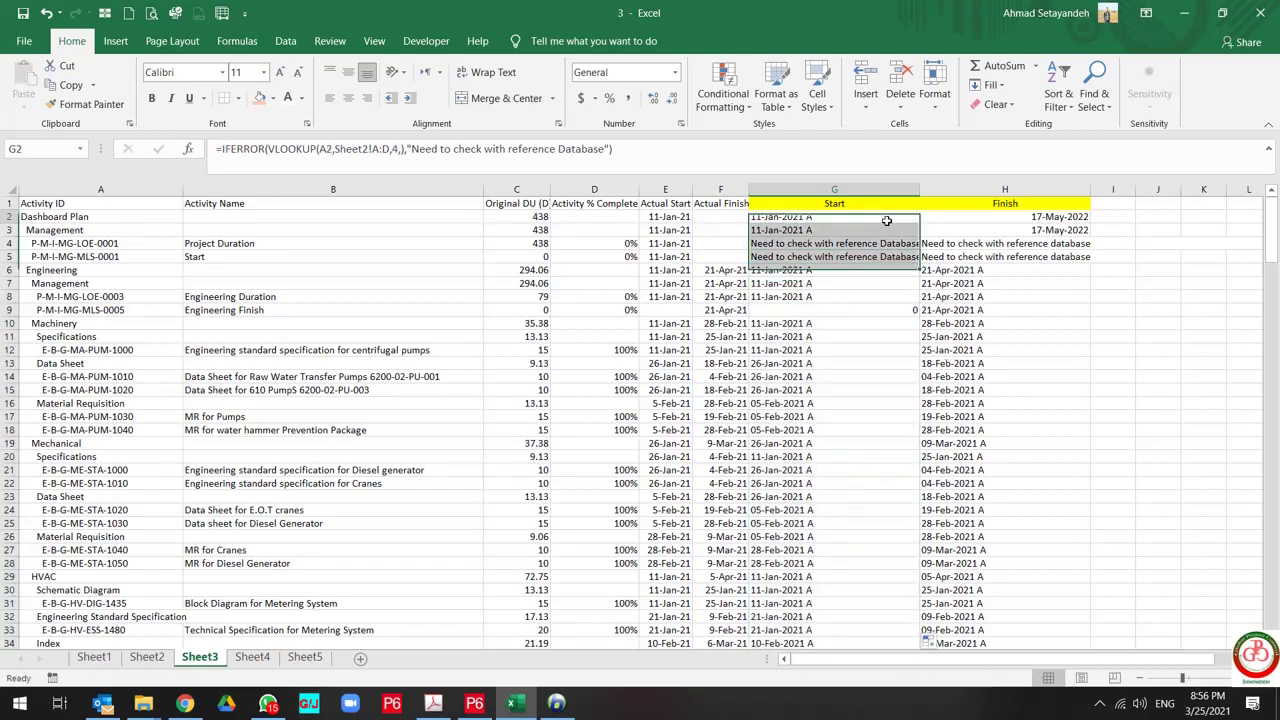
{"action": "left_click", "coordinate": [964, 220]}
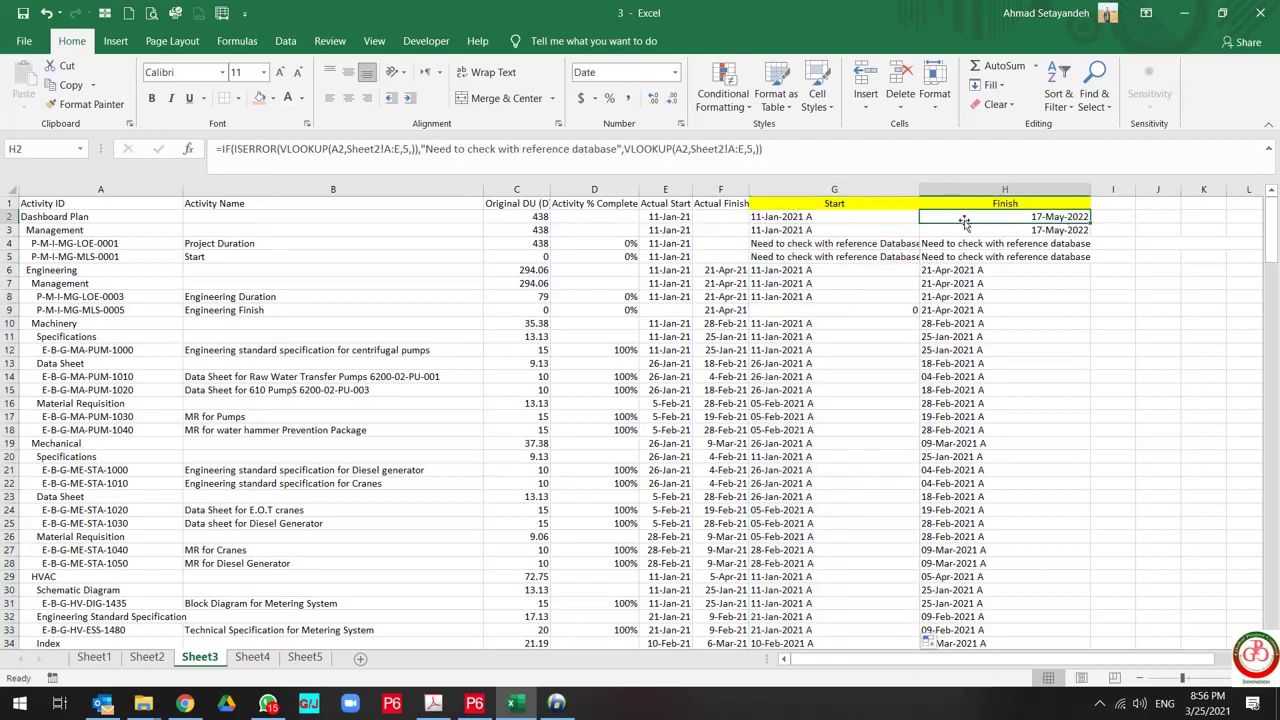
{"action": "left_click", "coordinate": [885, 216]}
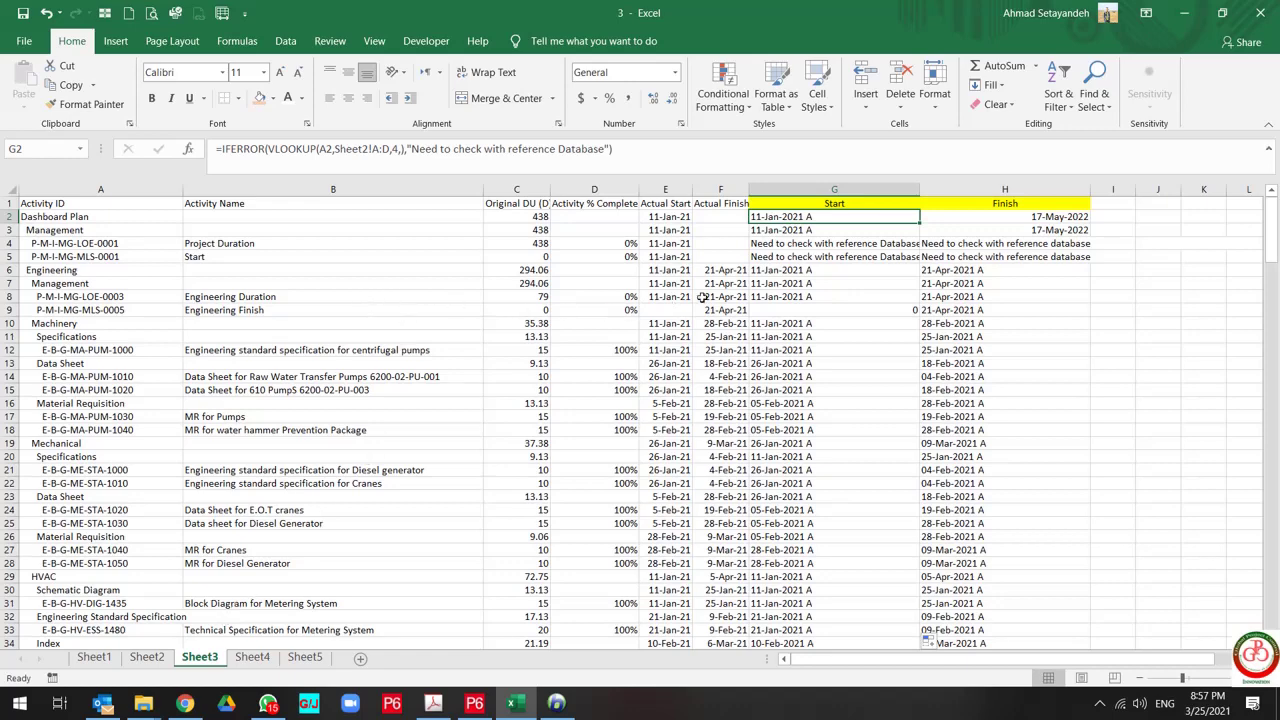
Step: Review the IFNA entry in the formula list on Sheet1, and return to Sheet3
{"action": "left_click", "coordinate": [94, 657]}
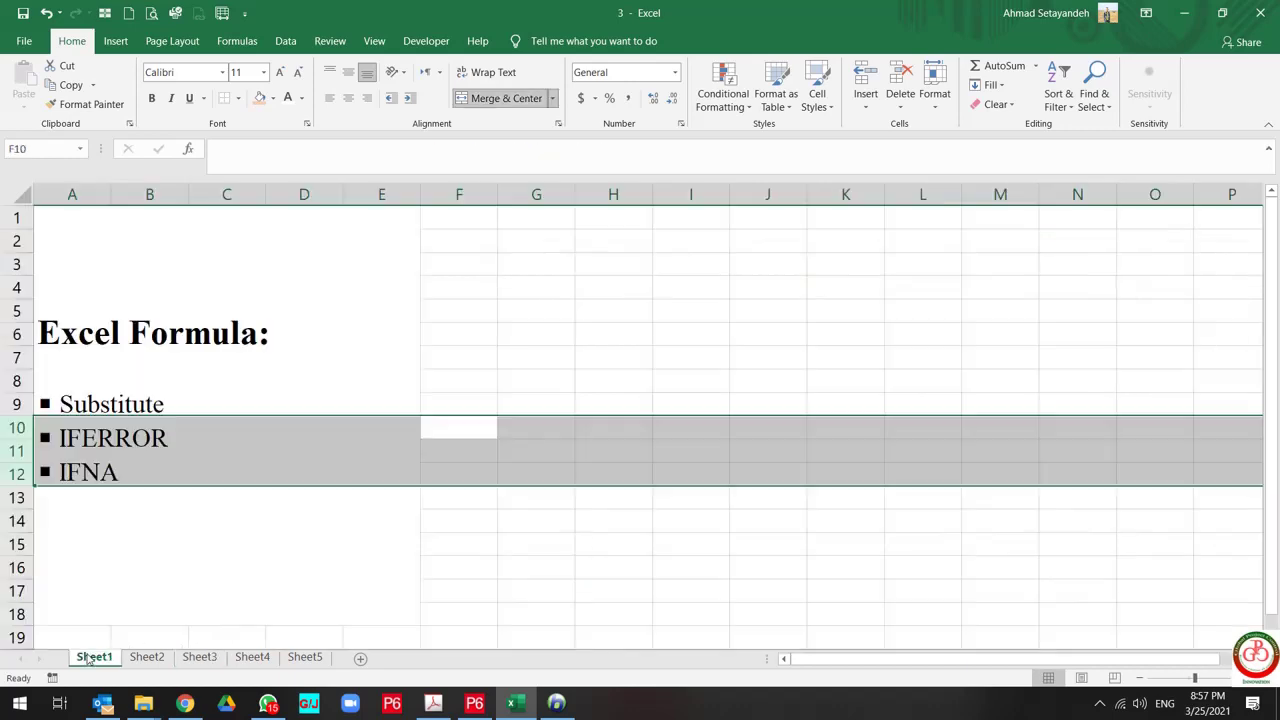
{"action": "left_click", "coordinate": [110, 477]}
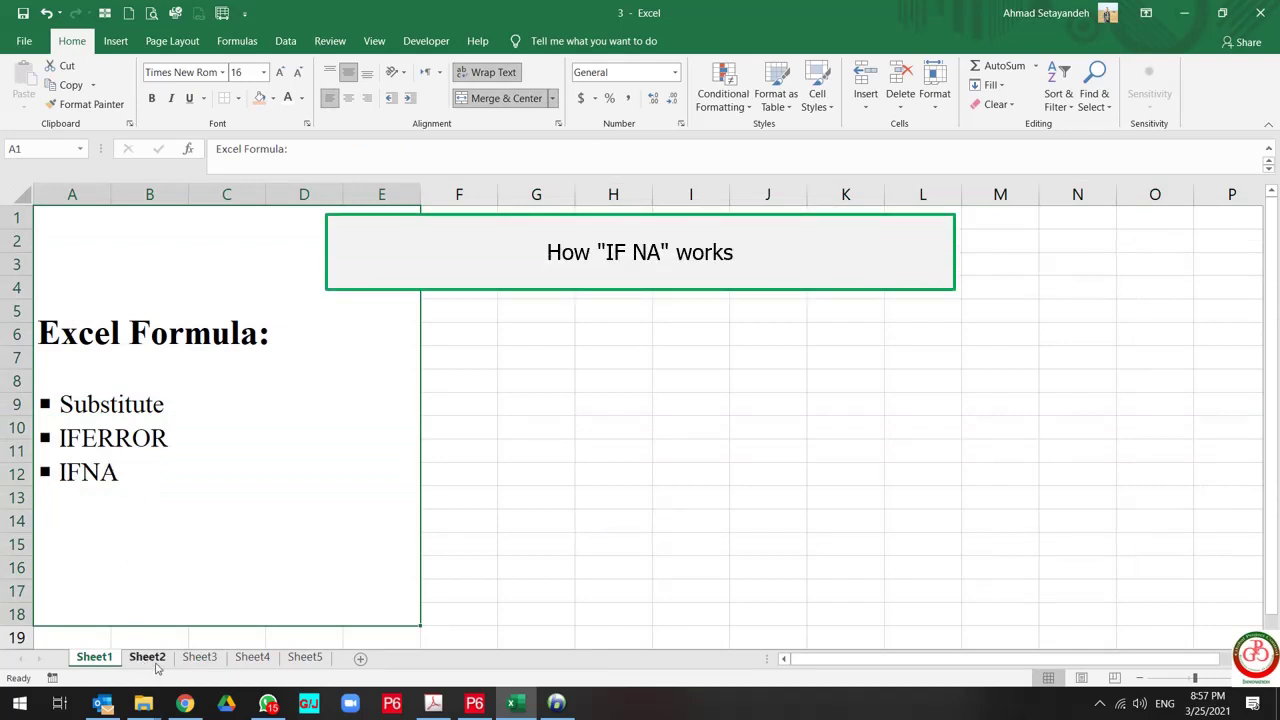
{"action": "left_click", "coordinate": [150, 660]}
{"action": "left_click", "coordinate": [196, 660]}
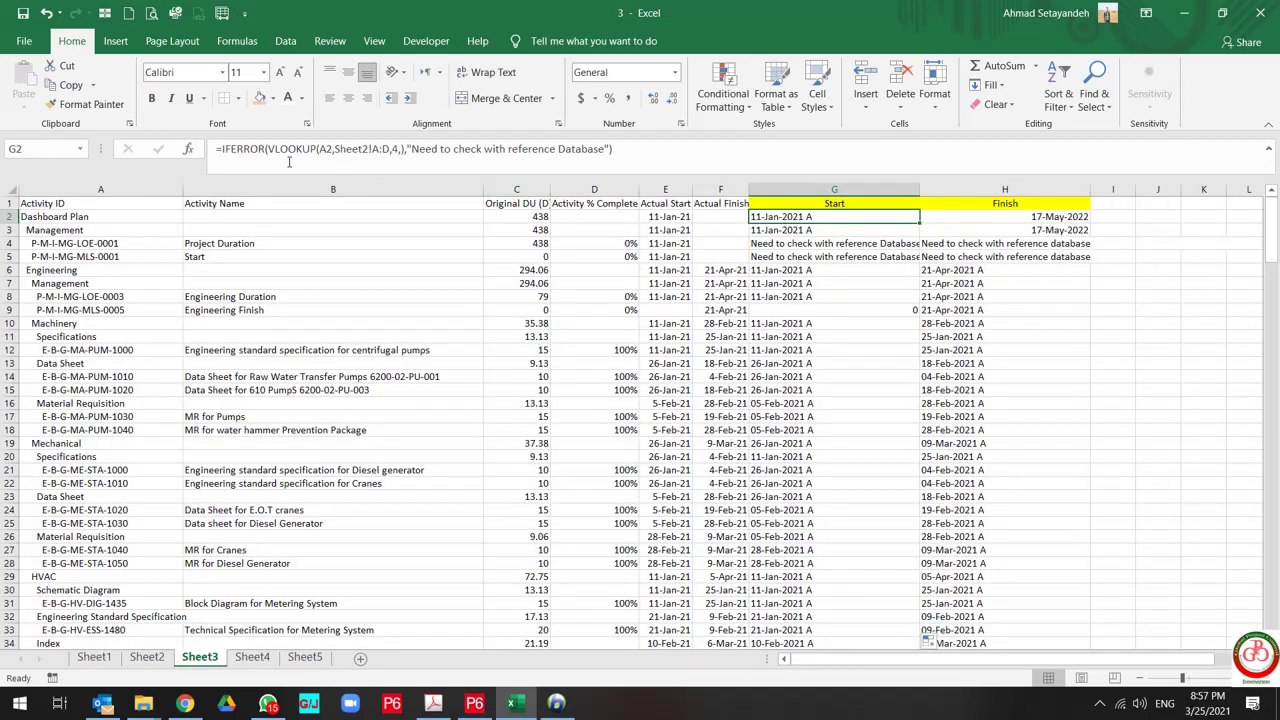
Step: Change the function in G2 from IFERROR to IFNA, keeping its VLOOKUP and message arguments
{"action": "left_click", "coordinate": [235, 150]}
{"action": "key", "text": "shift+Right"}
{"action": "key", "text": "shift+Right"}
{"action": "key", "text": "shift+Right"}
{"action": "key", "text": "shift+Right"}
{"action": "key", "text": "shift+Right"}
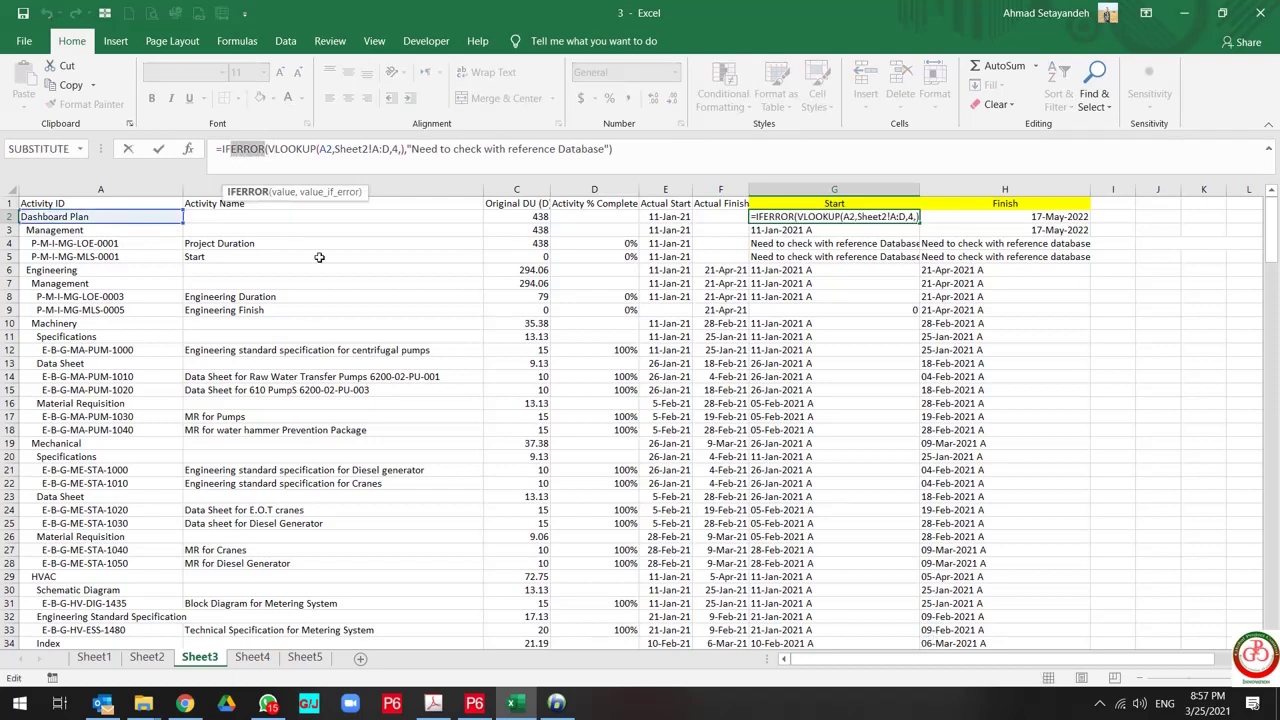
{"action": "type", "text": "NA"}
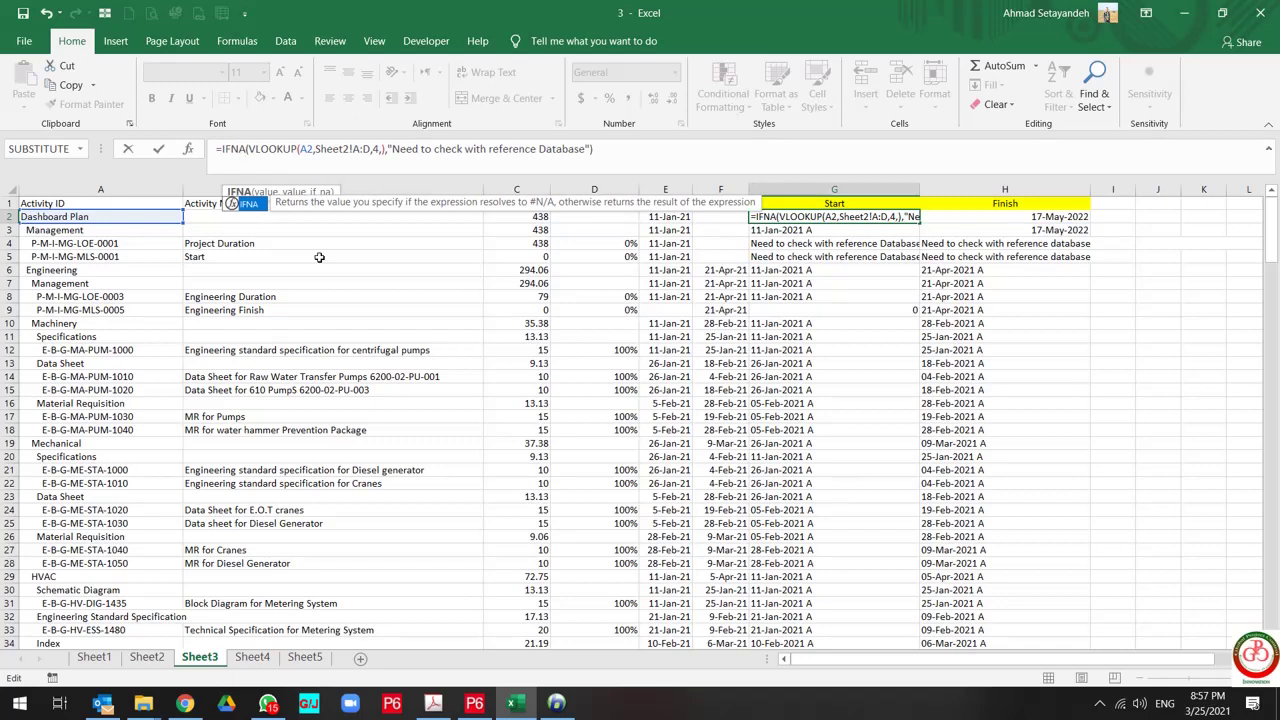
{"action": "key", "text": "Return"}
{"action": "key", "text": "Up"}
Step: Copy the IFNA formula from G2 into G3:G21
{"action": "key", "text": "ctrl+c"}
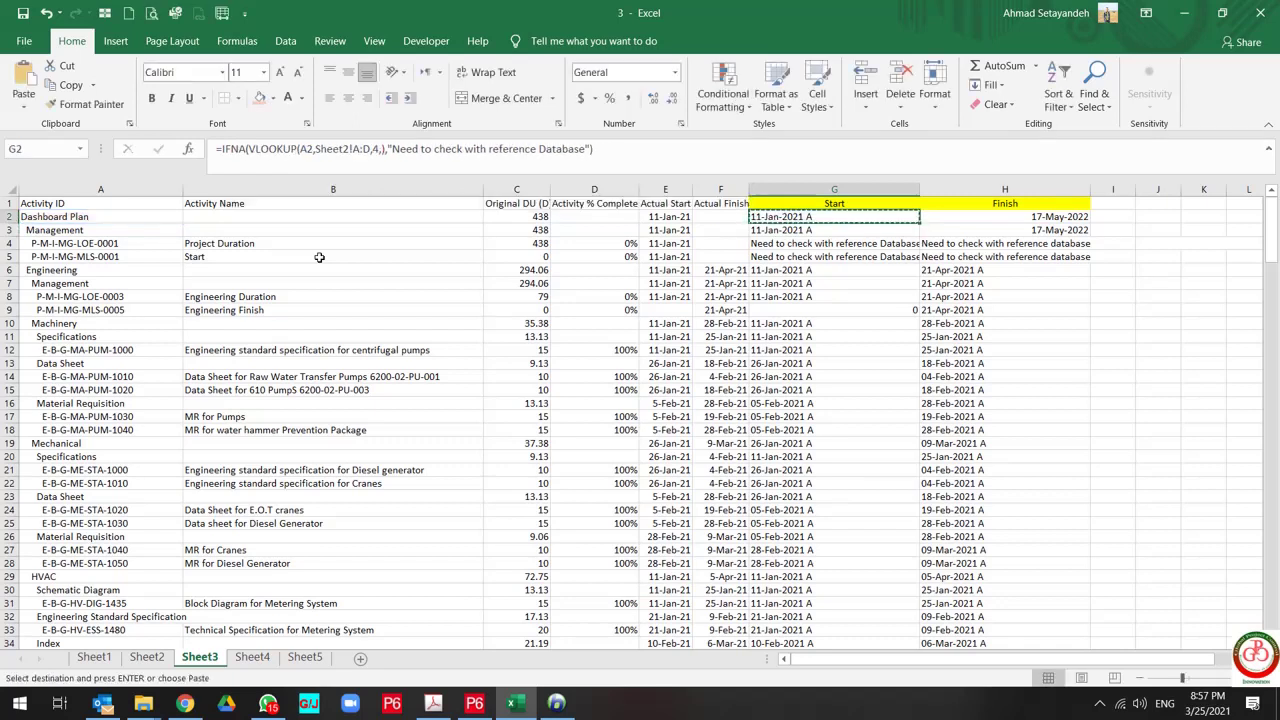
{"action": "key", "text": "Down"}
{"action": "key", "text": "shift+Down"}
{"action": "key", "text": "shift+Down"}
{"action": "key", "text": "shift+Down"}
{"action": "key", "text": "shift+Down"}
{"action": "key", "text": "shift+Down"}
{"action": "key", "text": "shift+Down"}
{"action": "key", "text": "shift+Down"}
{"action": "key", "text": "shift+Down"}
{"action": "key", "text": "shift+Down"}
{"action": "key", "text": "shift+Down"}
{"action": "key", "text": "shift+Down"}
{"action": "key", "text": "shift+Down"}
{"action": "key", "text": "shift+Down"}
{"action": "key", "text": "shift+Down"}
{"action": "key", "text": "shift+Down"}
{"action": "key", "text": "shift+Down"}
{"action": "key", "text": "shift+Down"}
{"action": "key", "text": "shift+Down"}
{"action": "key", "text": "ctrl+v"}
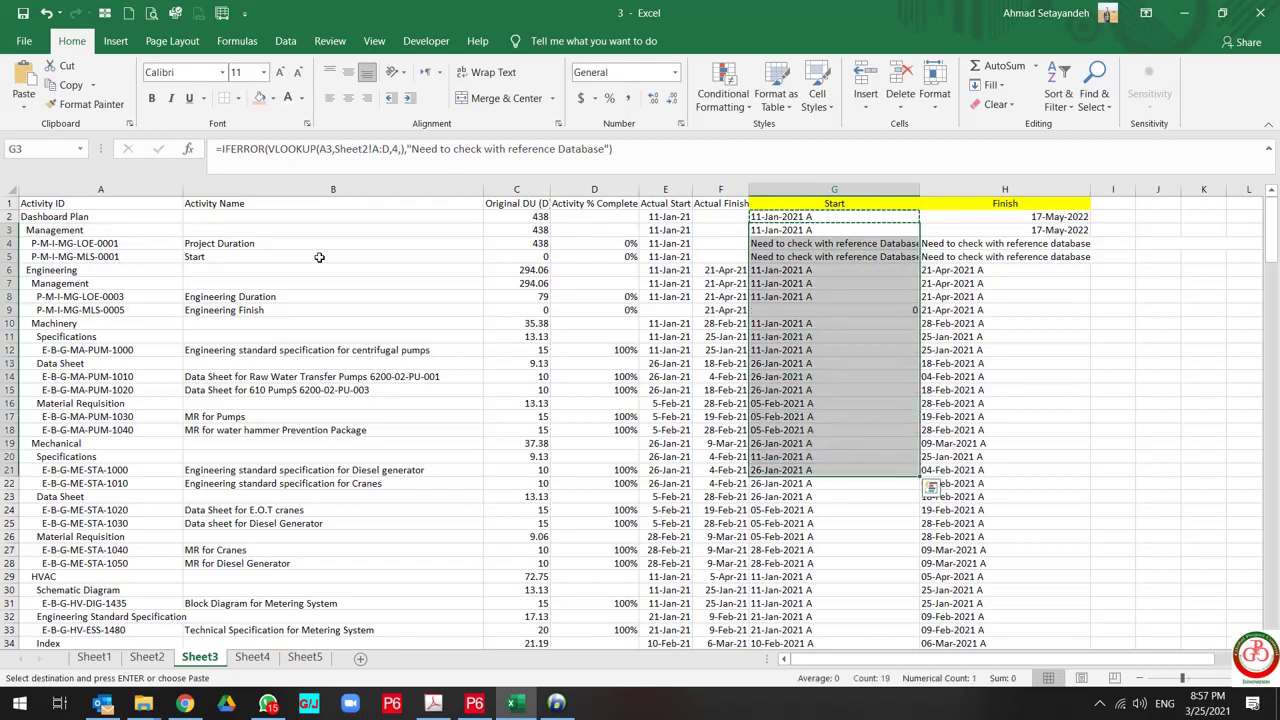
Step: Check the IFNA formulas in the Start column from G2 down to G15
{"action": "key", "text": "Right"}
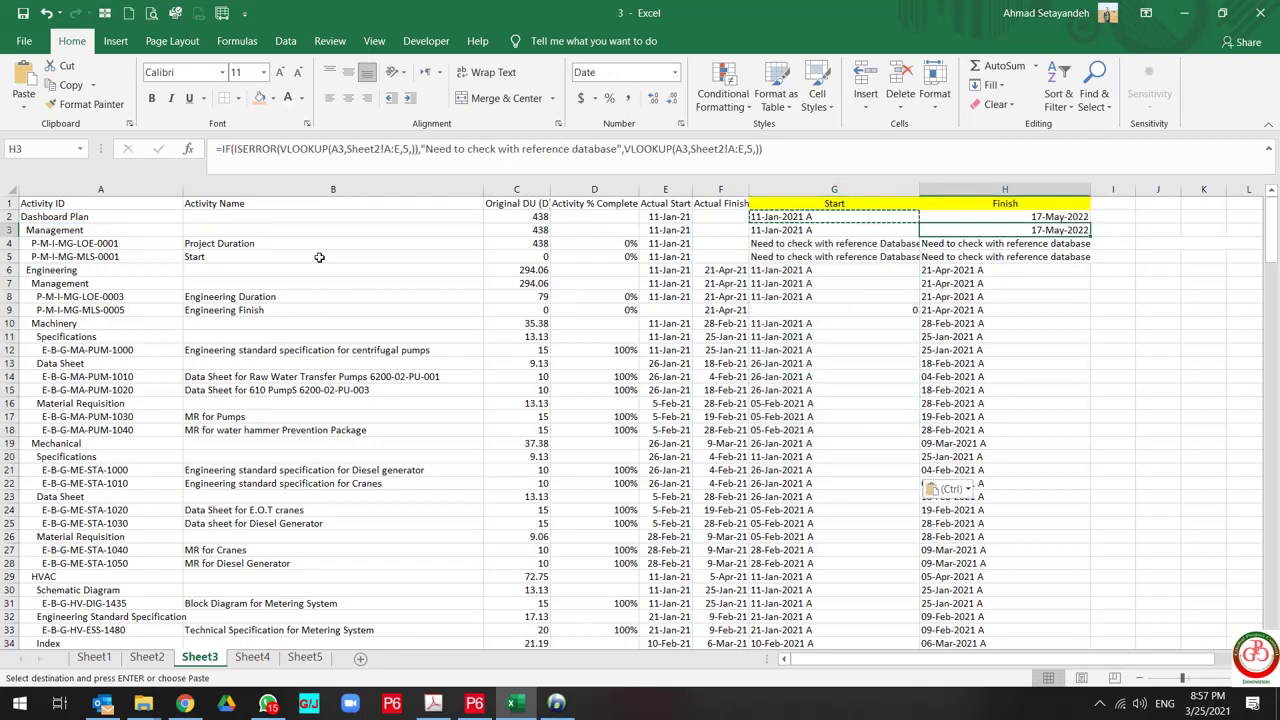
{"action": "key", "text": "Up"}
{"action": "key", "text": "Left"}
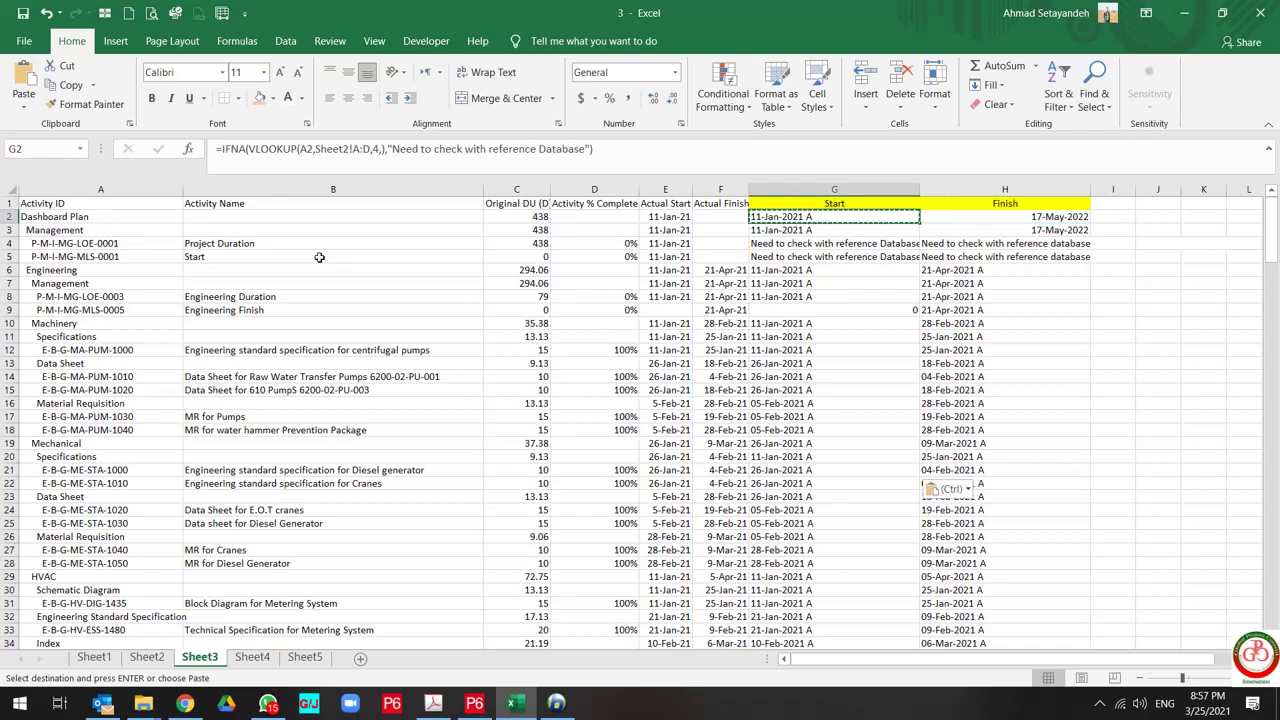
{"action": "key", "text": "shift+Down"}
{"action": "key", "text": "shift+Down"}
{"action": "key", "text": "shift+Down"}
{"action": "key", "text": "shift+Down"}
{"action": "key", "text": "shift+Down"}
{"action": "key", "text": "shift+Down"}
{"action": "key", "text": "shift+Down"}
{"action": "key", "text": "shift+Down"}
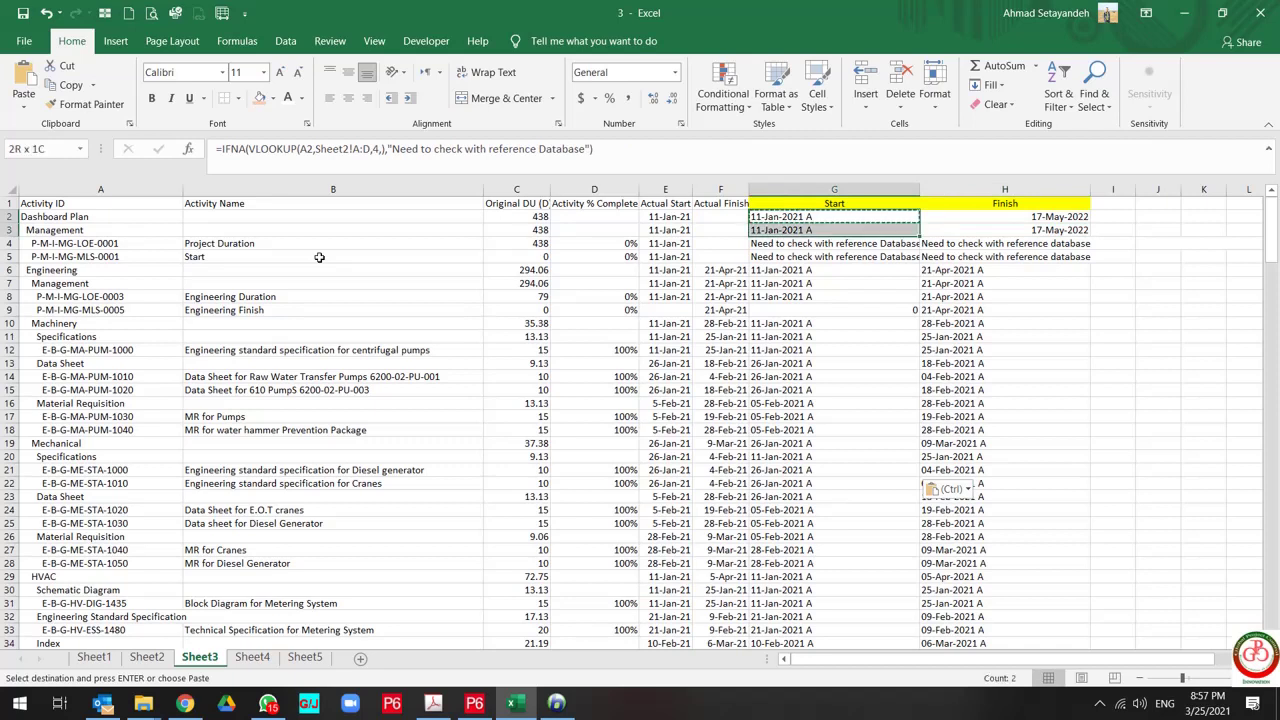
{"action": "key", "text": "shift+Down"}
{"action": "key", "text": "shift+Down"}
{"action": "key", "text": "shift+Down"}
{"action": "key", "text": "shift+Down"}
{"action": "key", "text": "shift+Down"}
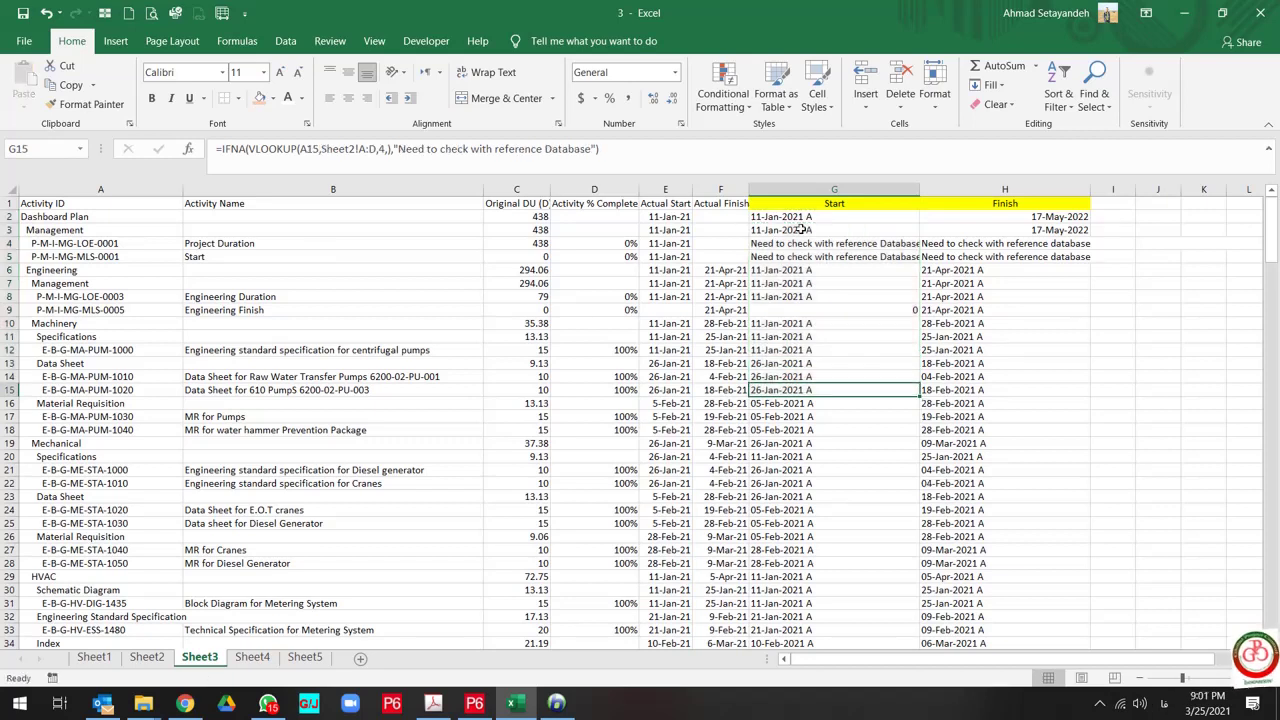
Step: Examine the value_if_na argument of the IFNA formula in G3, leaving the formula as it is
{"action": "left_click", "coordinate": [800, 230]}
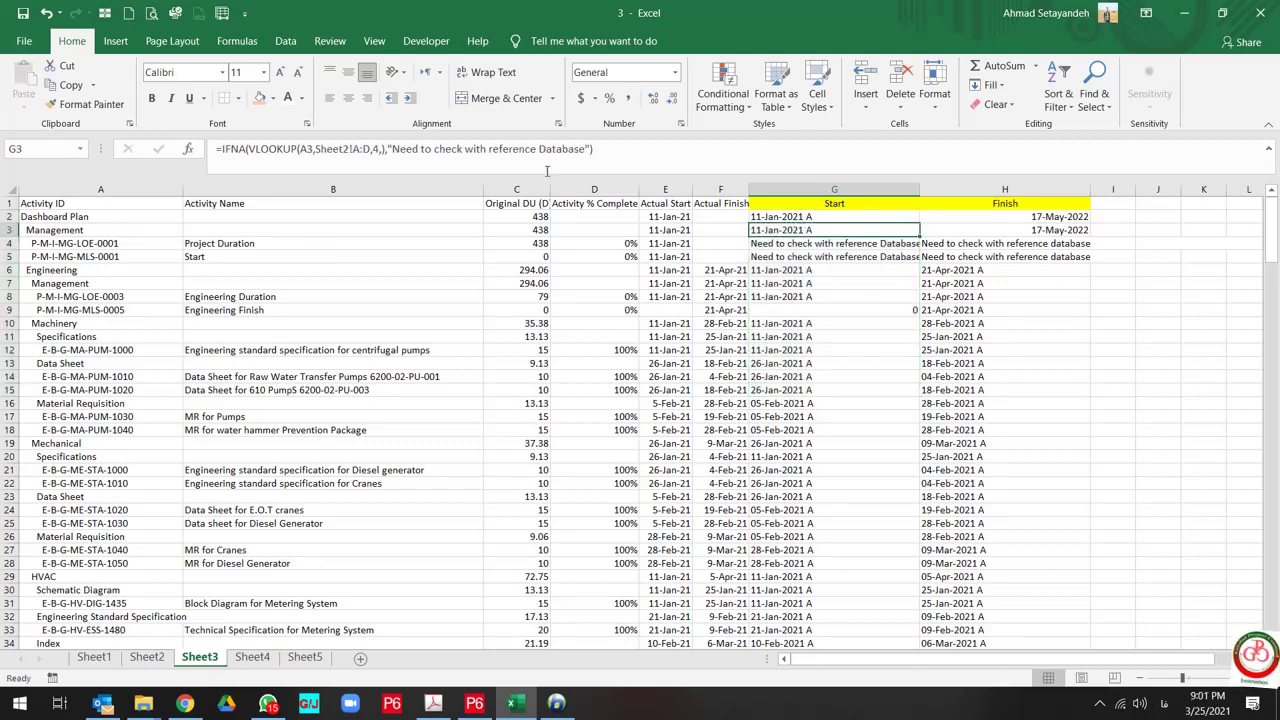
{"action": "left_click", "coordinate": [389, 148]}
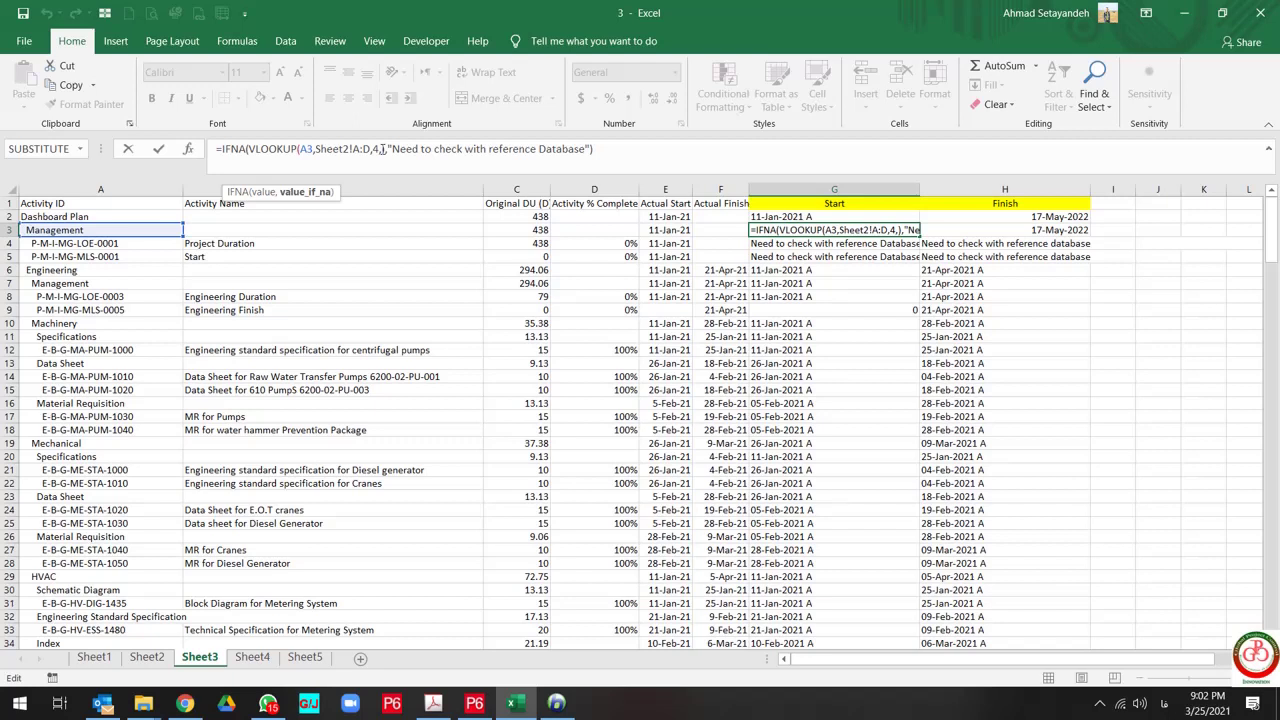
{"action": "left_click_drag", "start_coordinate": [388, 148], "coordinate": [591, 149]}
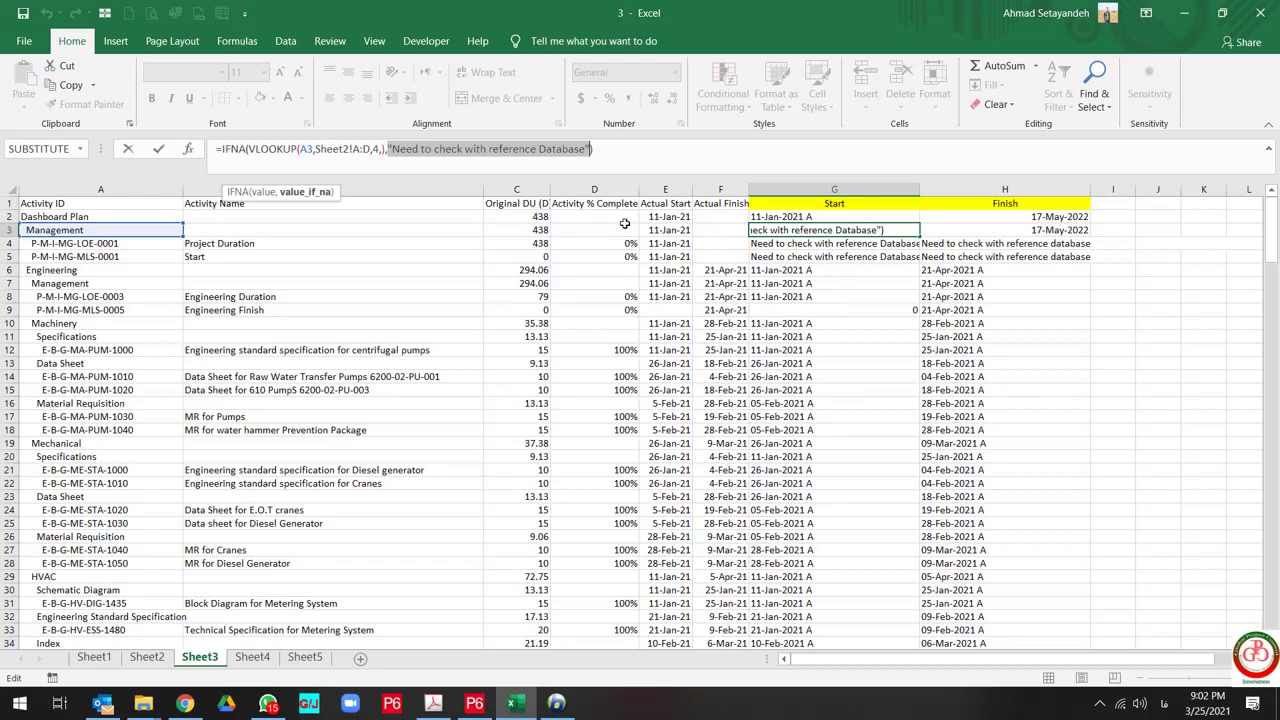
{"action": "key", "text": "ctrl+Return"}
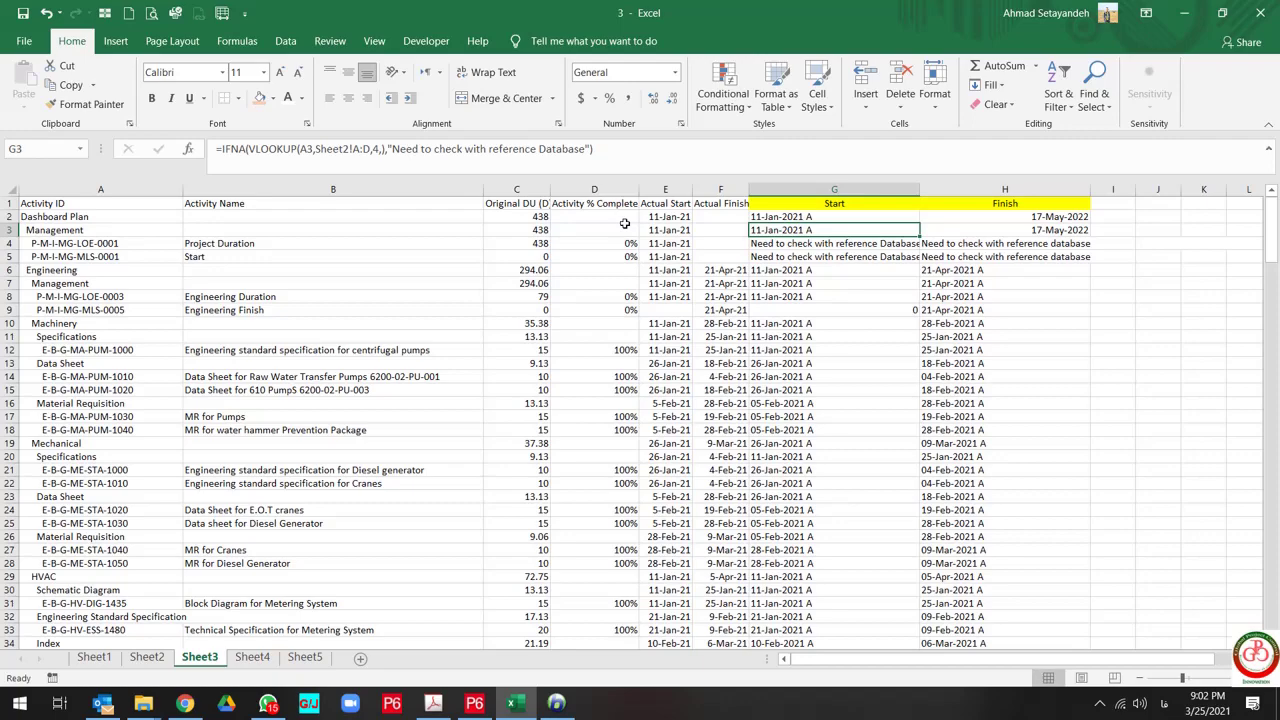